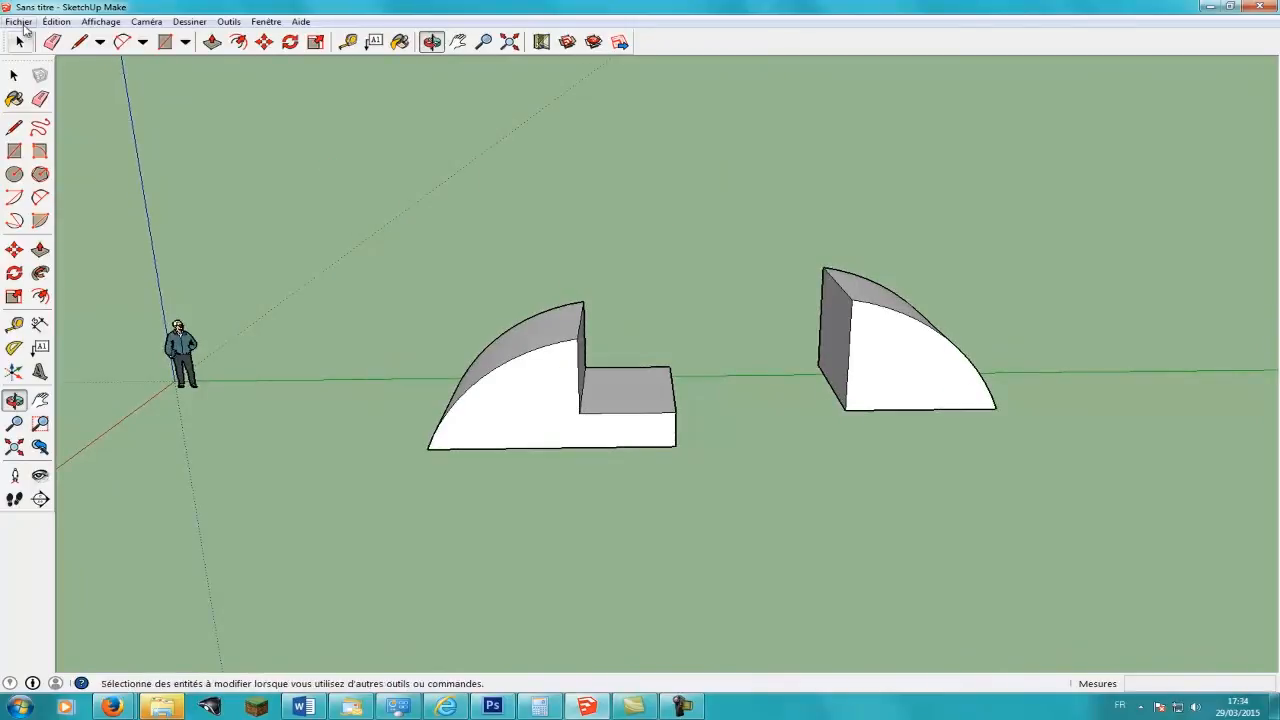
# Move the entire ungrouped quarter-round solid so its lower front corner sits on the stepped block's upper front corner.
pyautogui.click(20, 41)
pyautogui.tripleClick(872, 358)
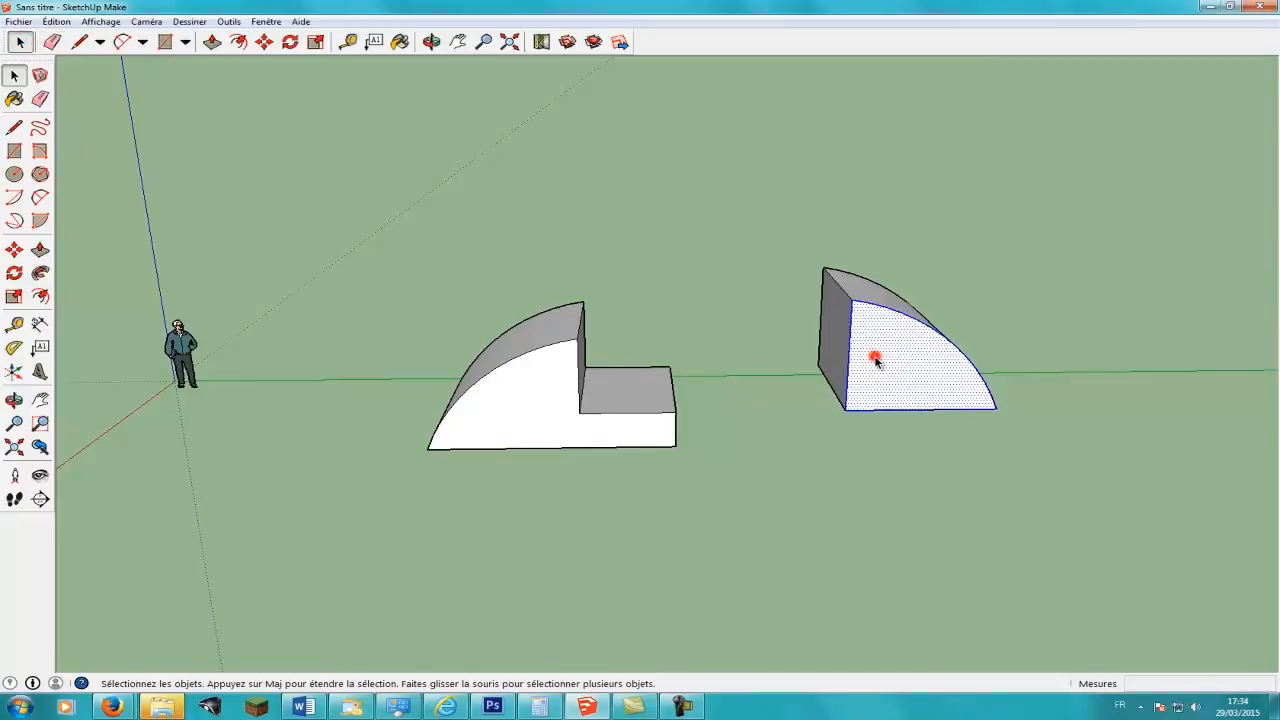
pyautogui.click(263, 42)
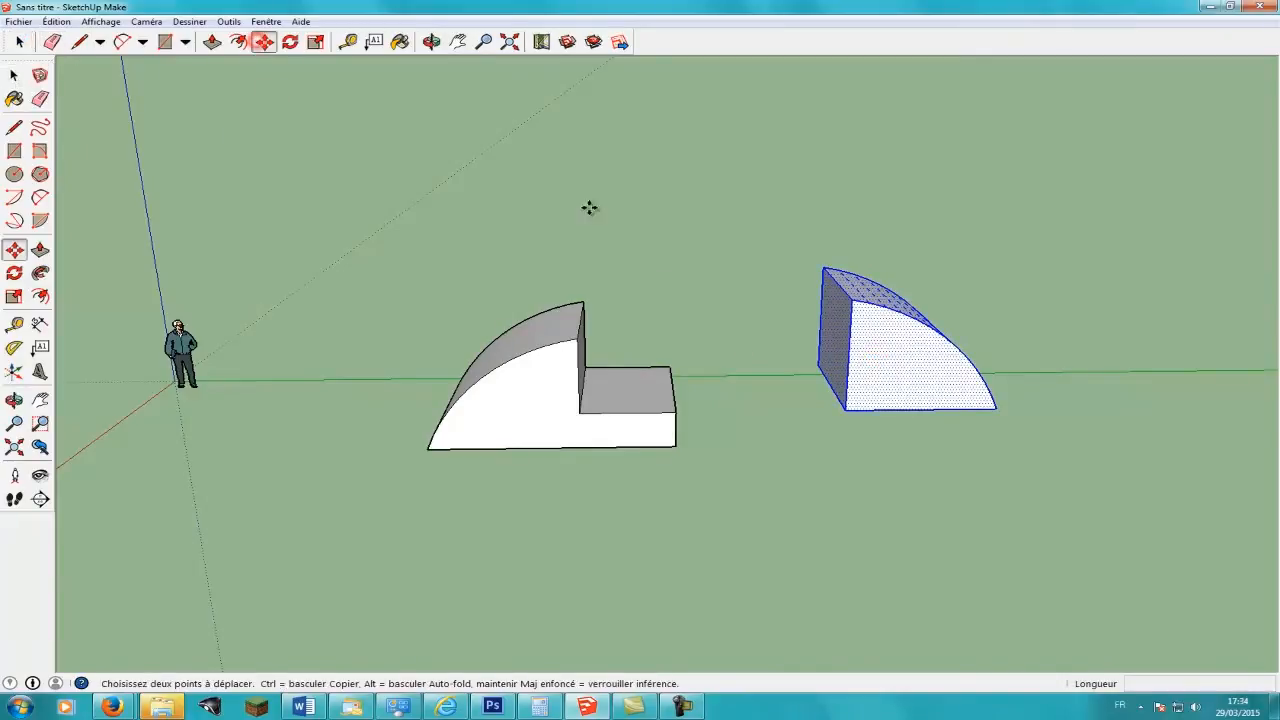
pyautogui.click(845, 410)
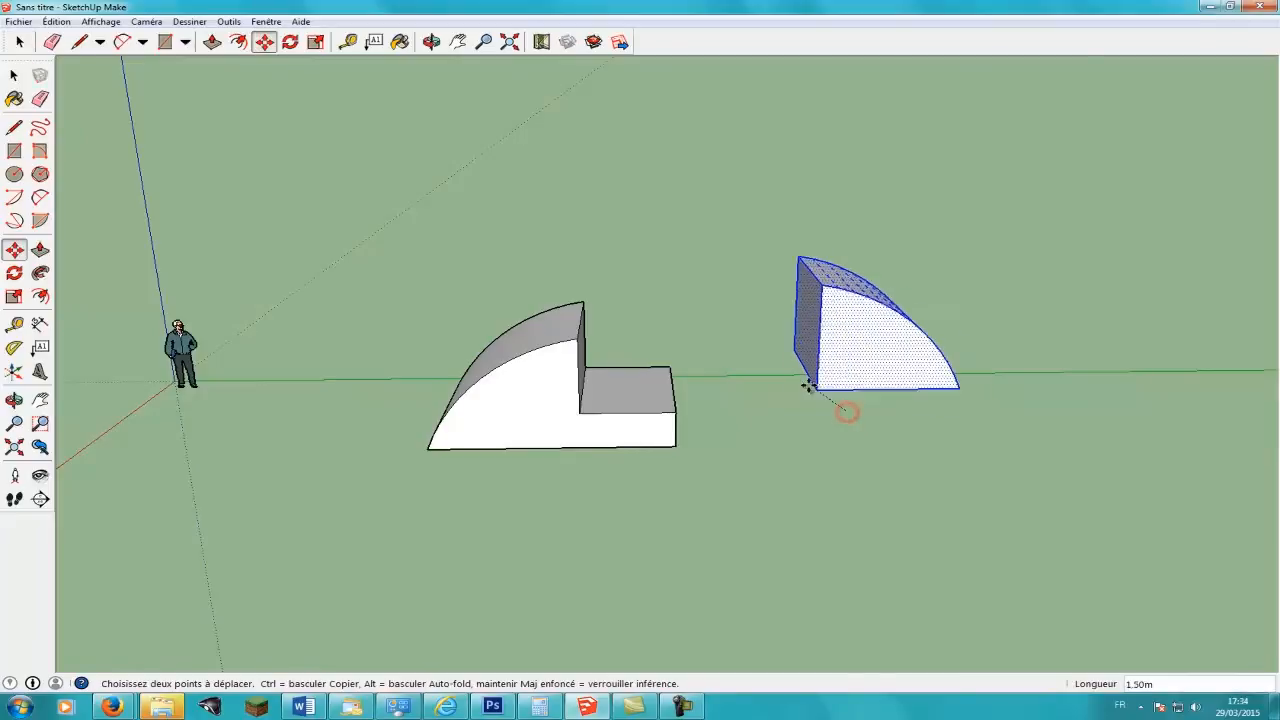
pyautogui.click(577, 338)
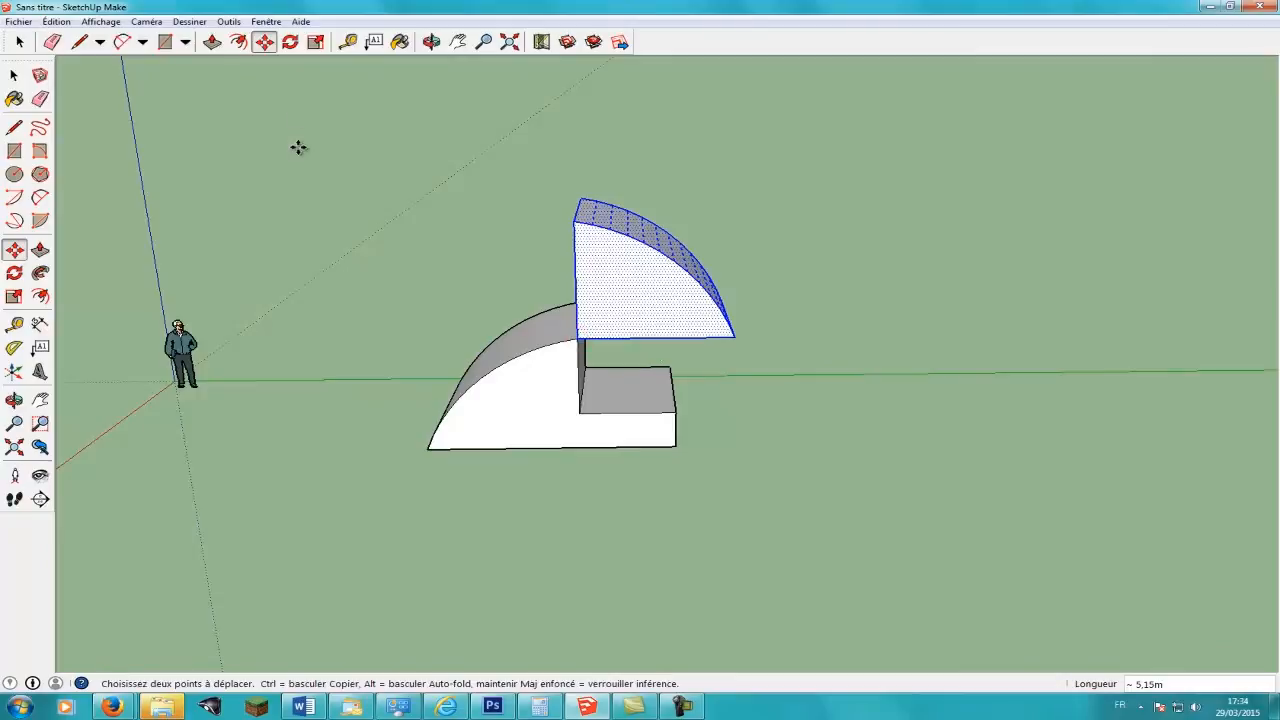
# Try to move the ungrouped quarter-round solid away from the stepped block it touches.
pyautogui.click(430, 42)
pyautogui.moveTo(409, 197); pyautogui.dragTo(459, 173)
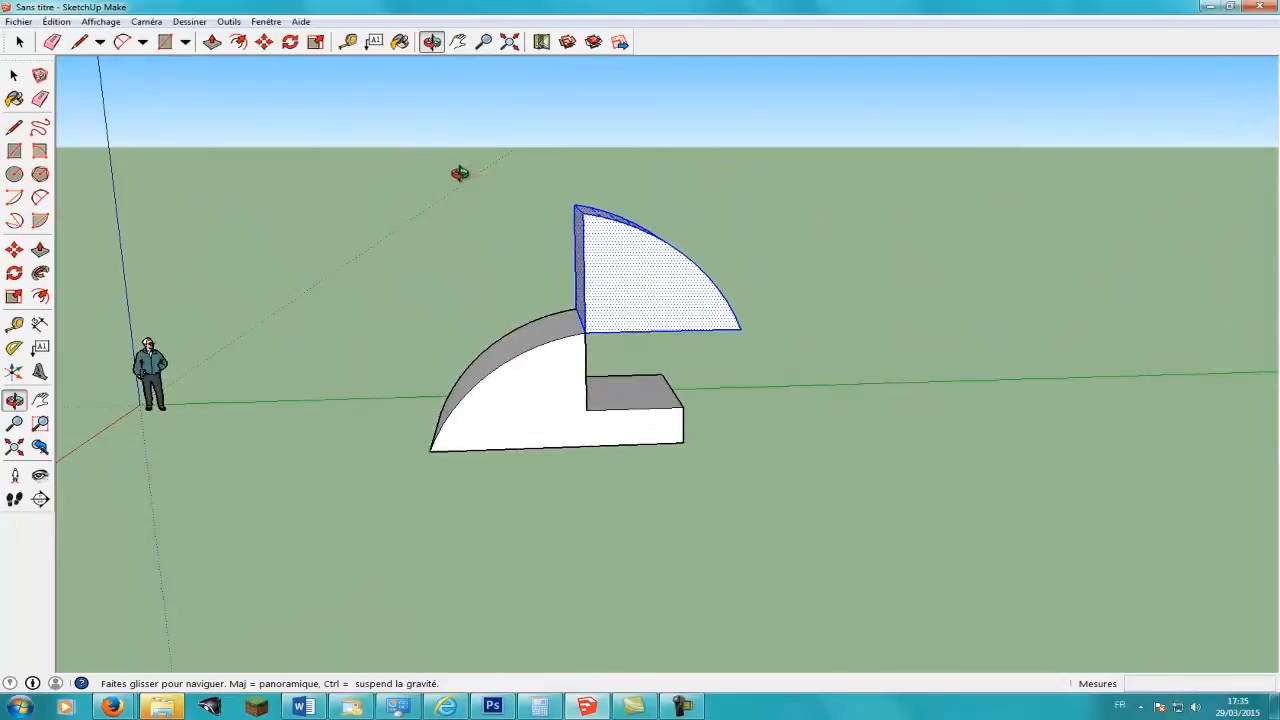
pyautogui.click(264, 42)
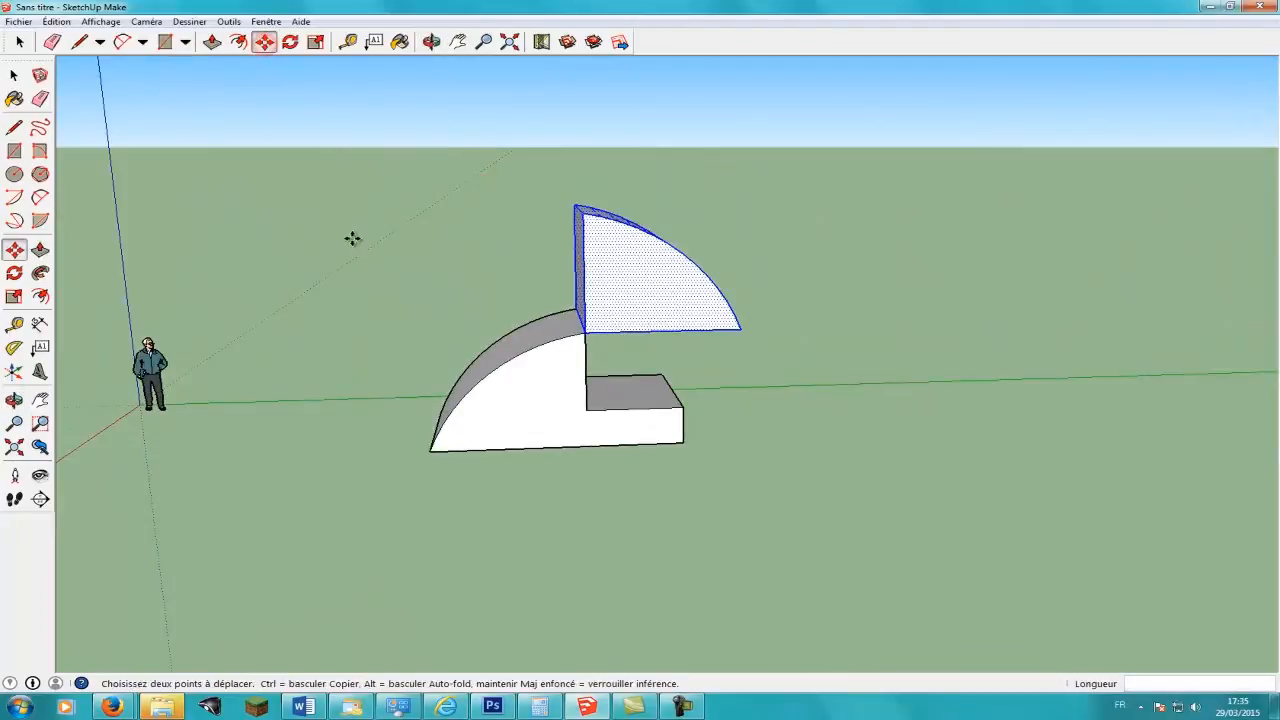
pyautogui.click(583, 334)
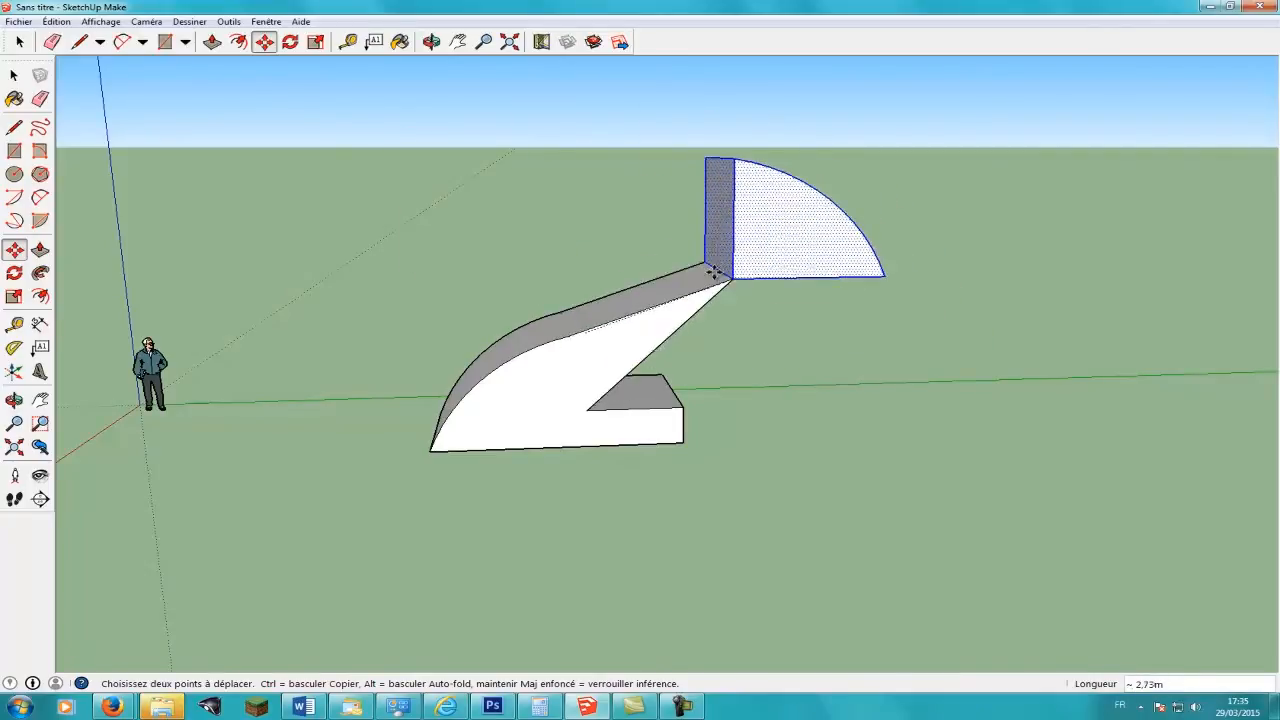
pyautogui.click(665, 309)
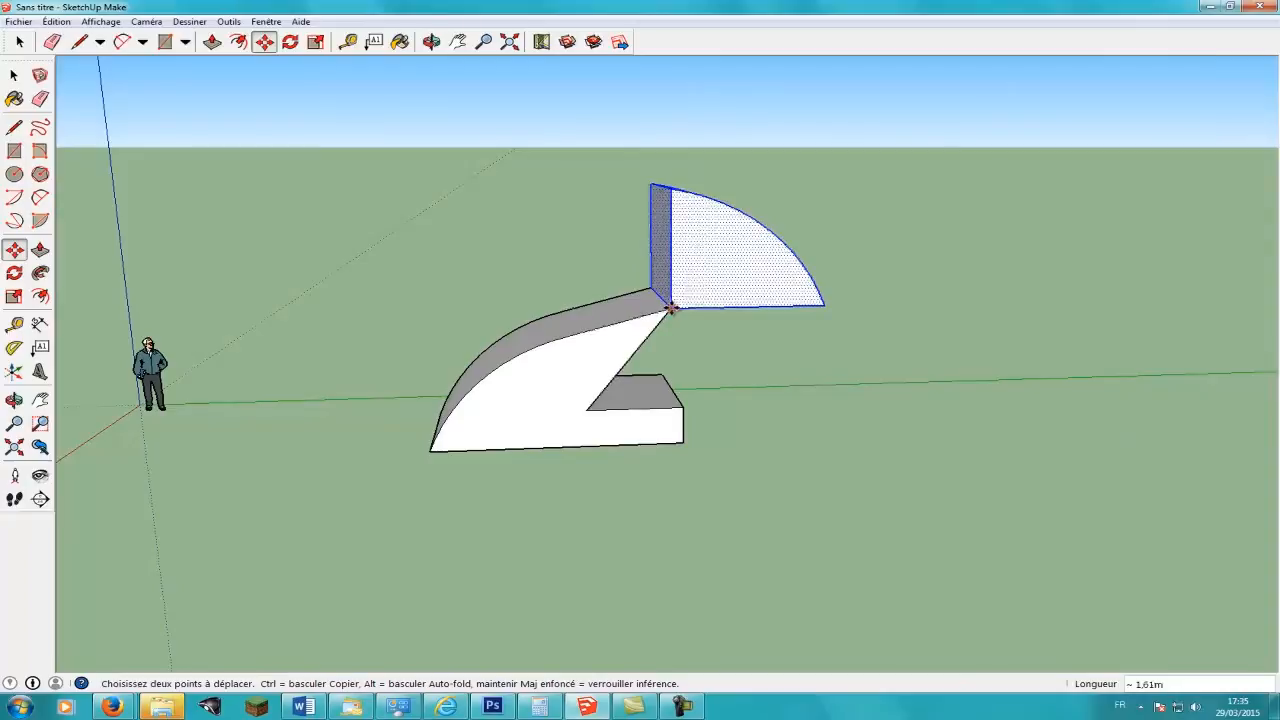
# Undo both moves of the quarter-round solid and clear the selection.
pyautogui.click(56, 21)
pyautogui.click(80, 35)
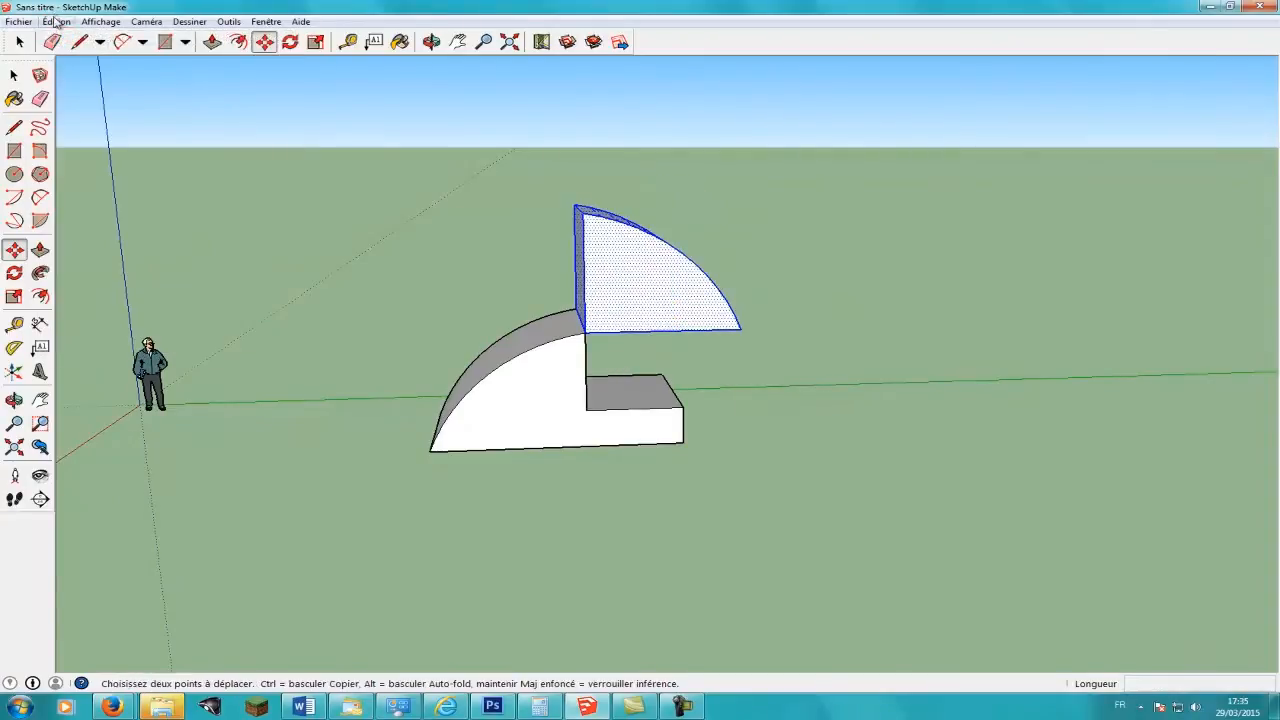
pyautogui.click(56, 21)
pyautogui.click(72, 40)
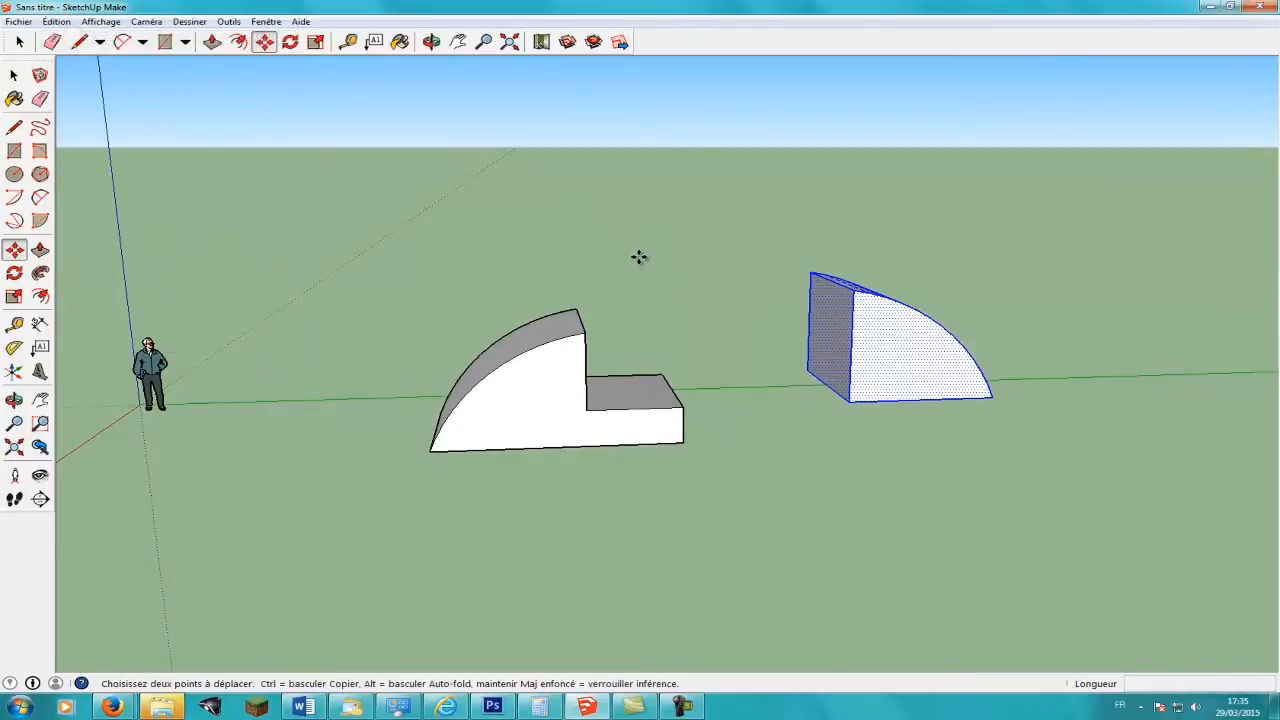
pyautogui.click(14, 75)
pyautogui.click(489, 176)
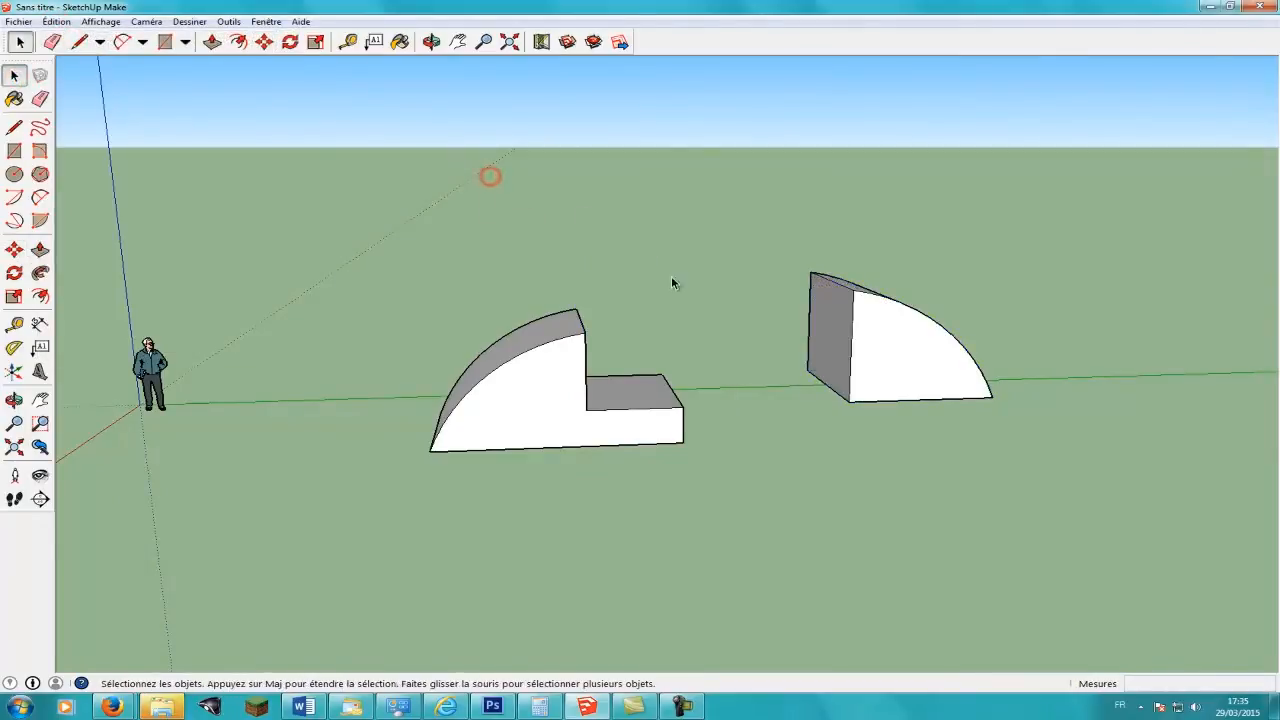
# Make the entire quarter-round solid a component named objet1, replacing the existing definition of that name.
pyautogui.tripleClick(873, 360)
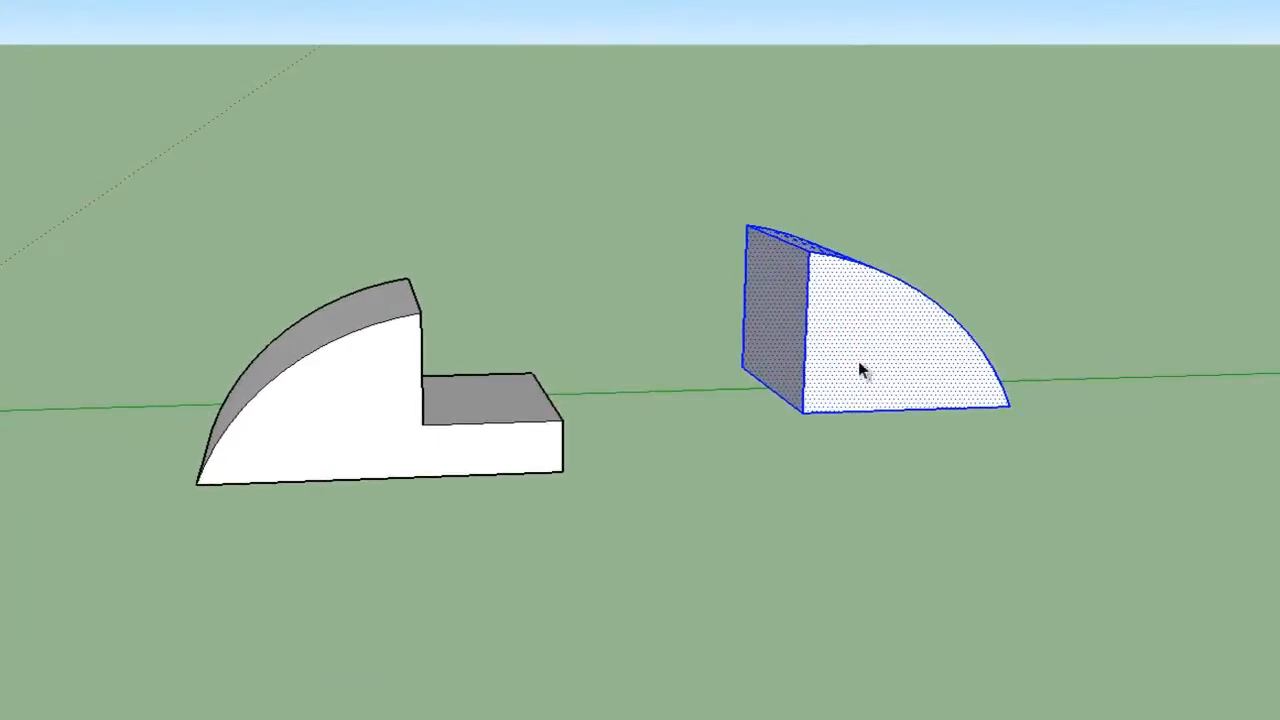
pyautogui.rightClick(850, 349)
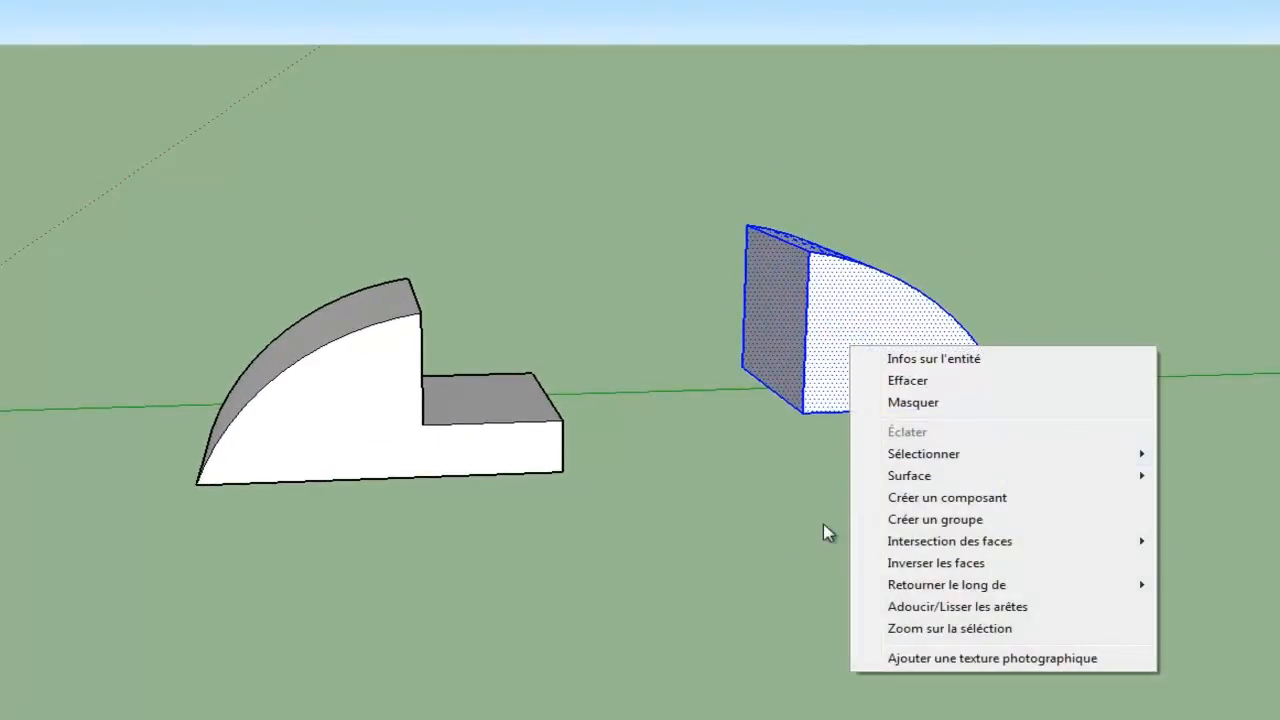
pyautogui.click(875, 497)
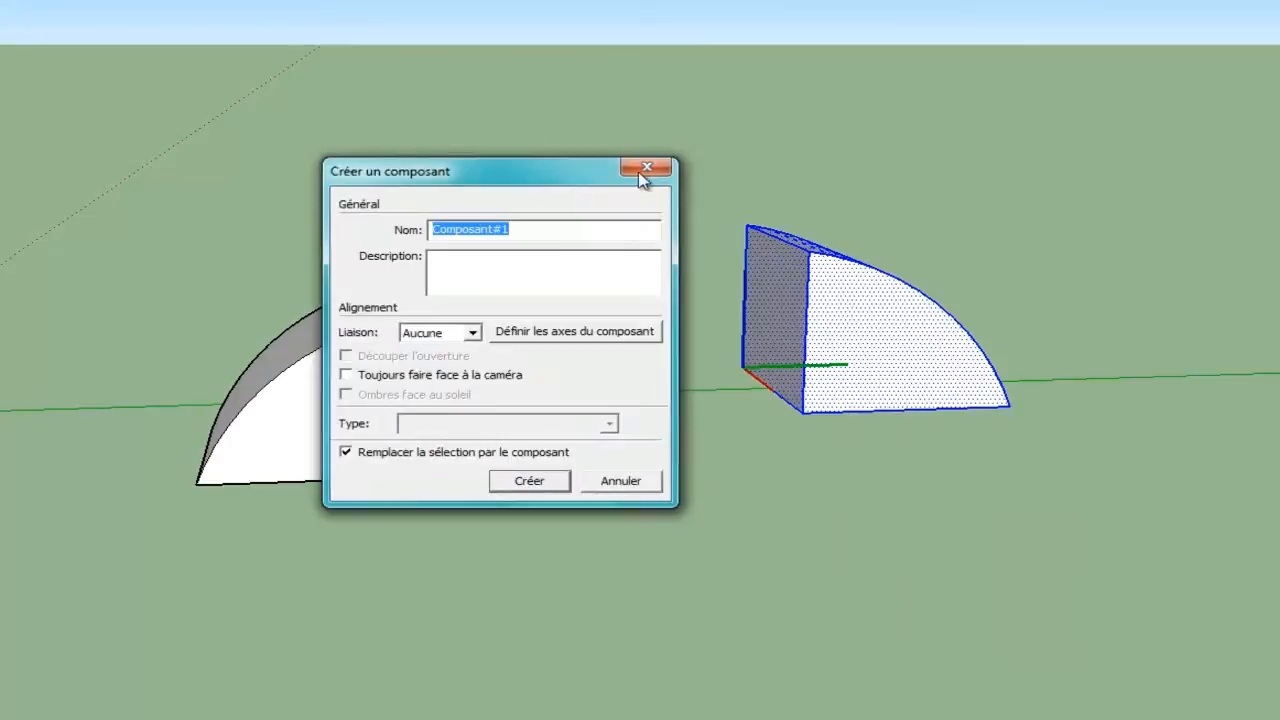
pyautogui.doubleClick(534, 227)
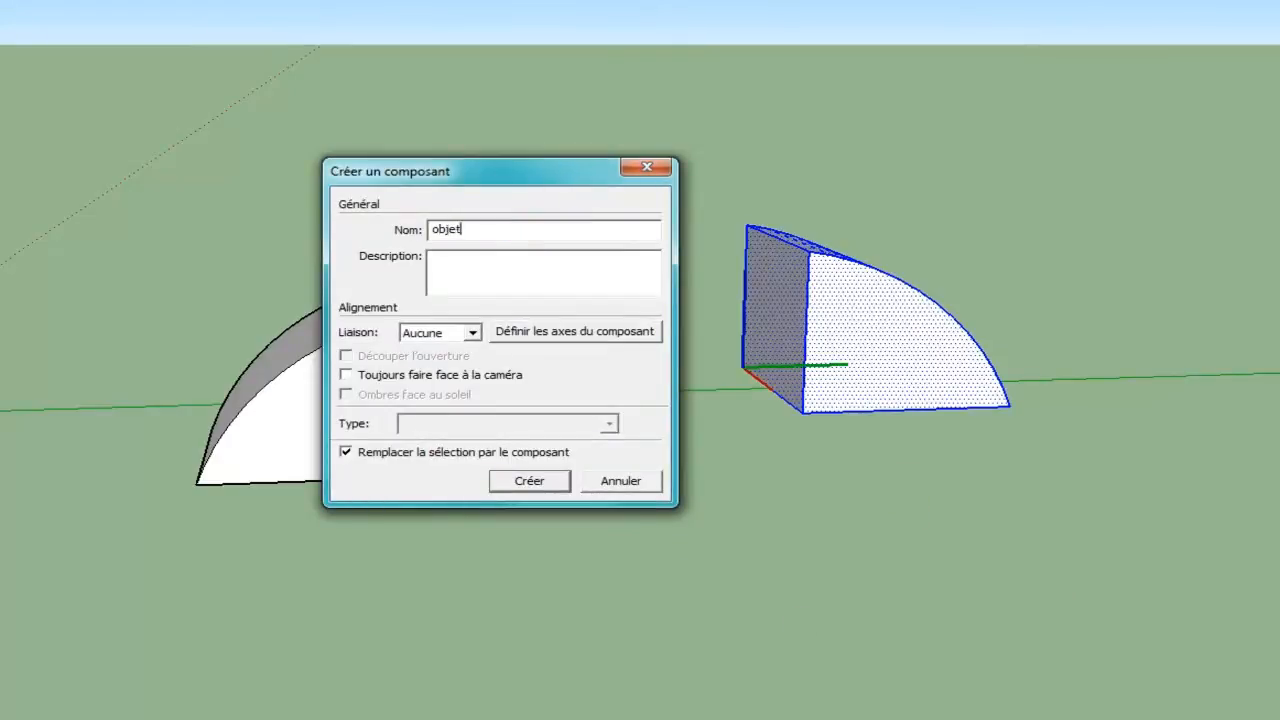
pyautogui.click(533, 481)
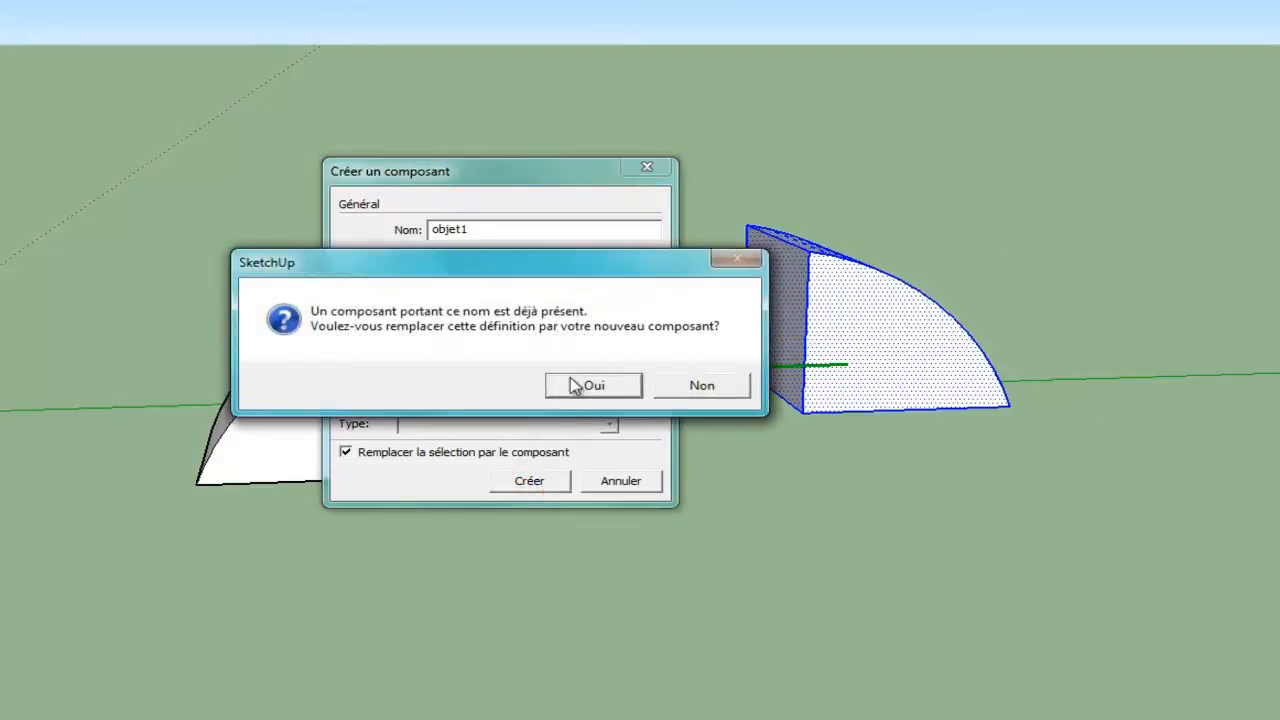
pyautogui.click(576, 385)
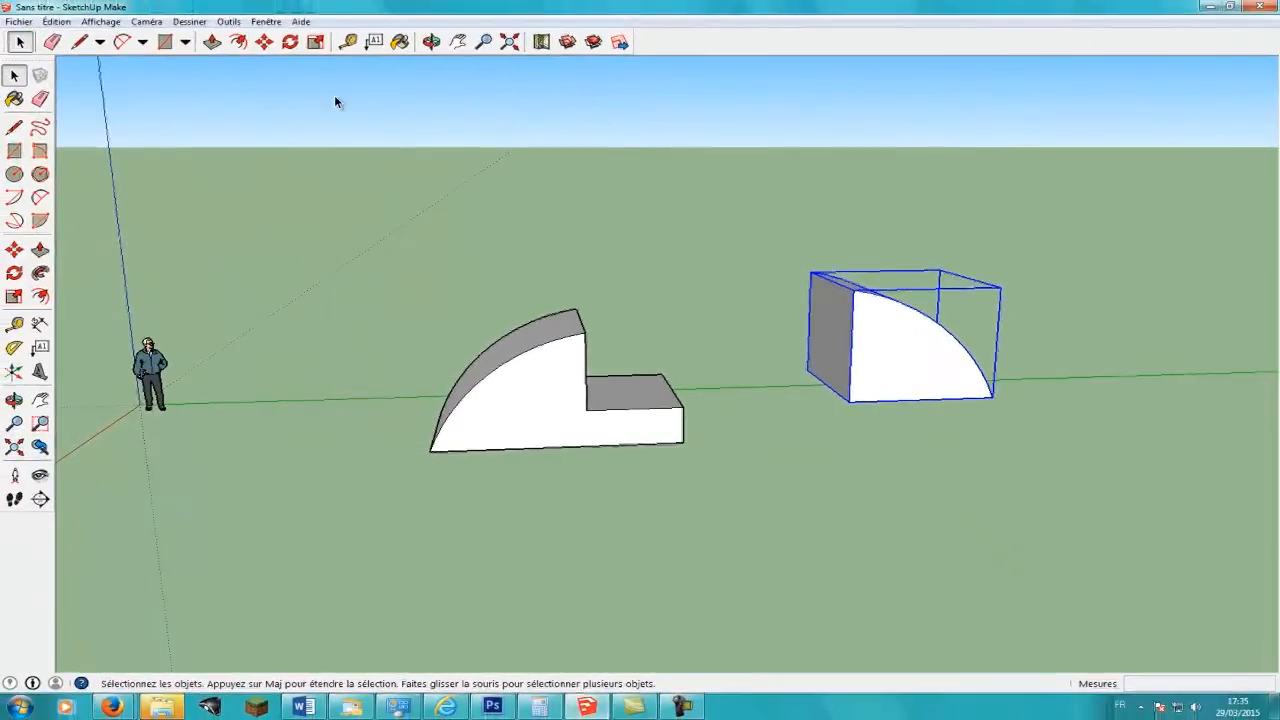
# Move the objet1 component by its lower front corner onto the stepped block's upper front corner.
pyautogui.click(264, 41)
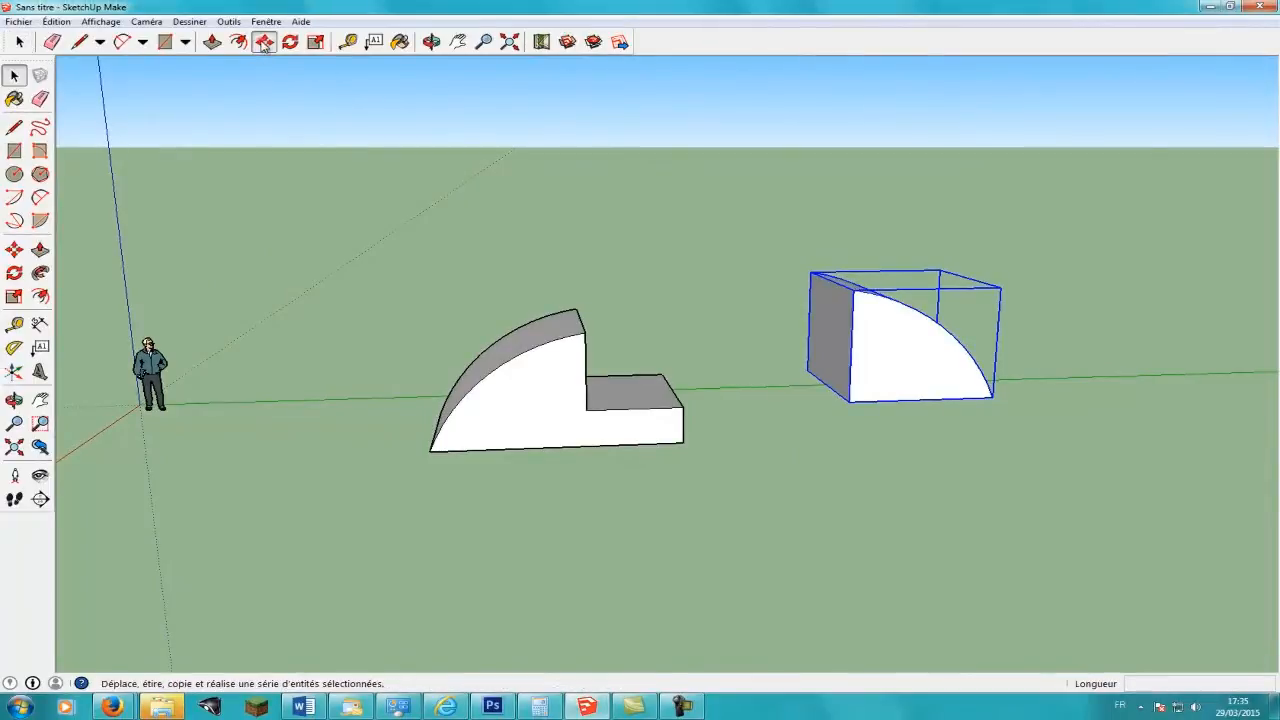
pyautogui.click(848, 401)
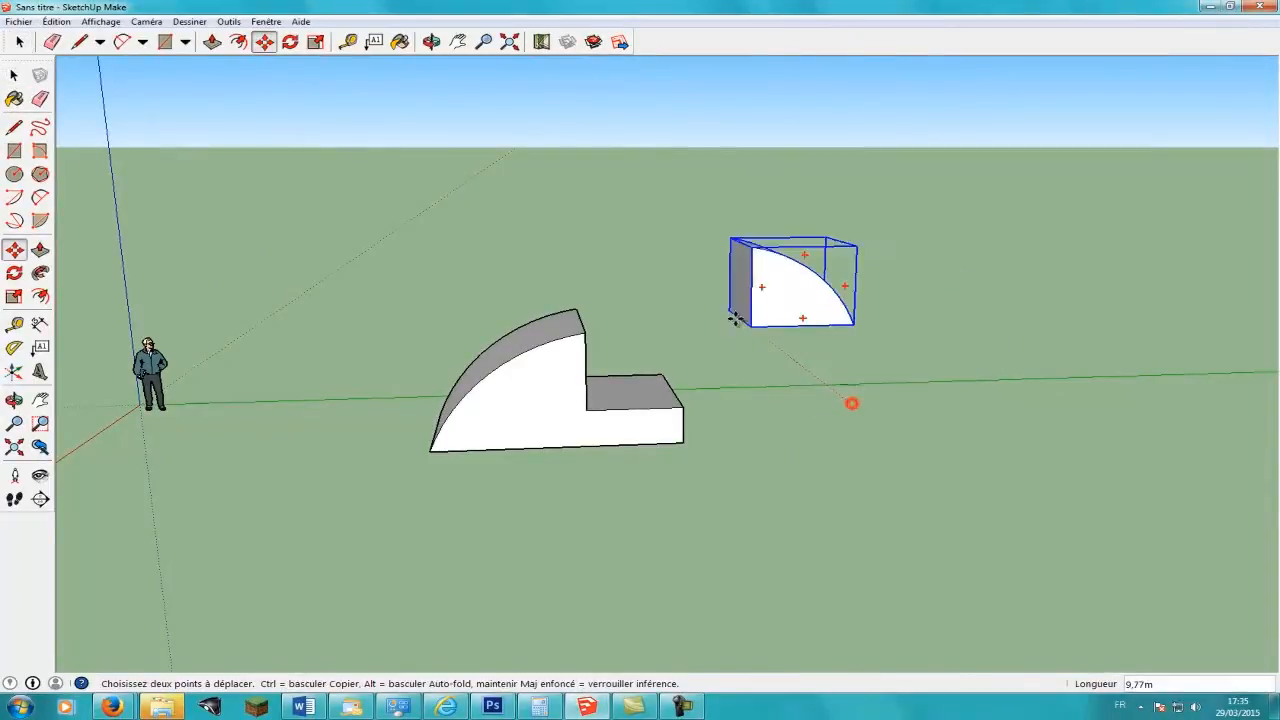
pyautogui.click(582, 333)
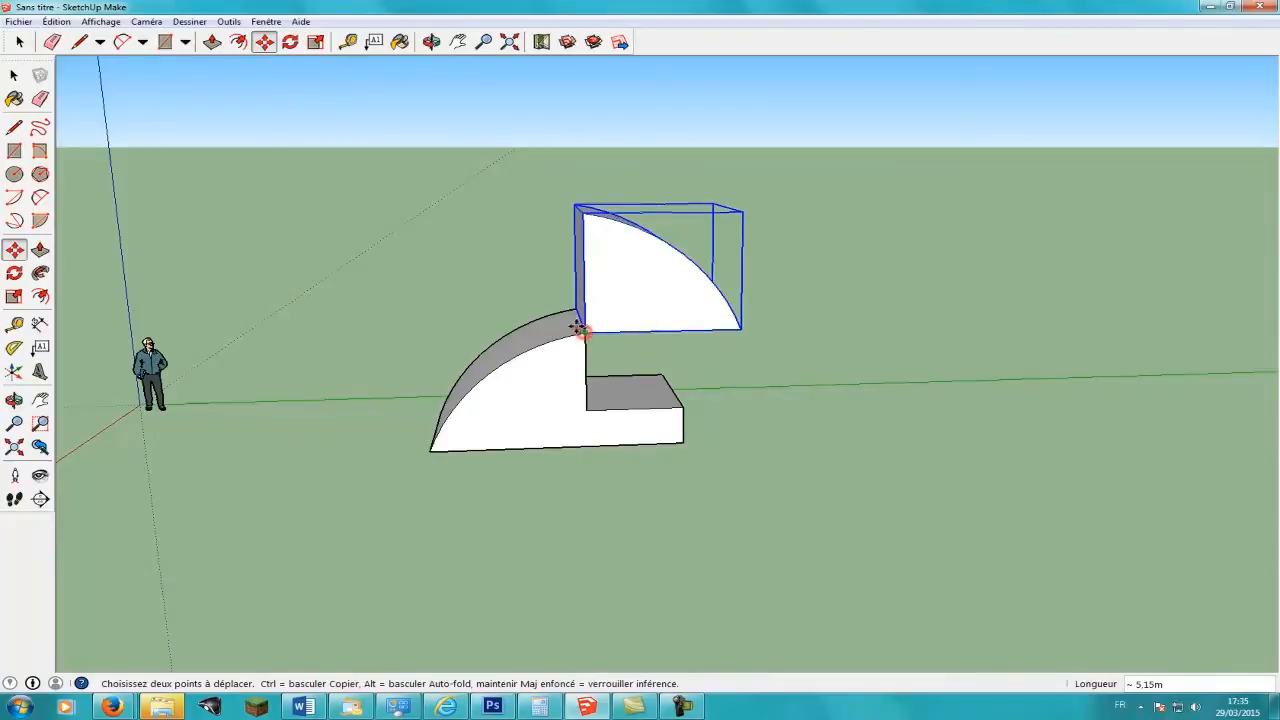
# Move the objet1 component around the stepped block, including into its notch, and set it down away from the block.
pyautogui.click(633, 291)
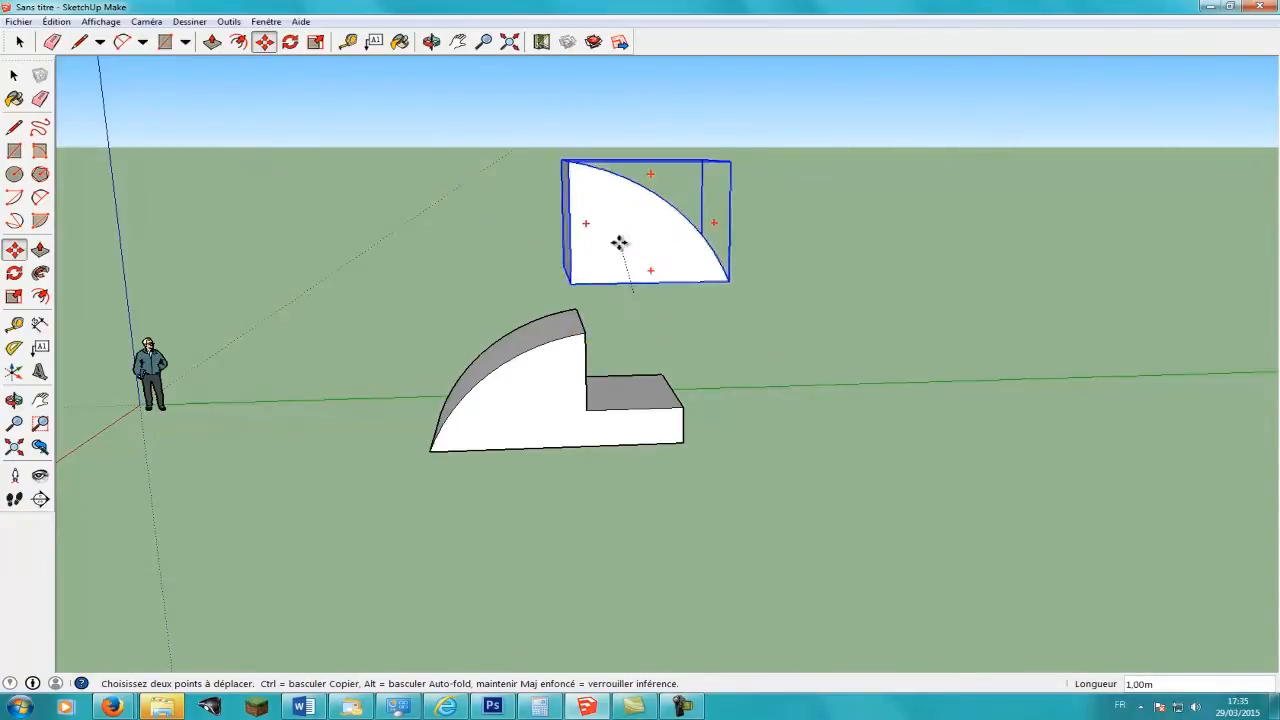
pyautogui.click(639, 353)
pyautogui.click(591, 392)
pyautogui.click(585, 407)
pyautogui.click(596, 299)
pyautogui.click(948, 322)
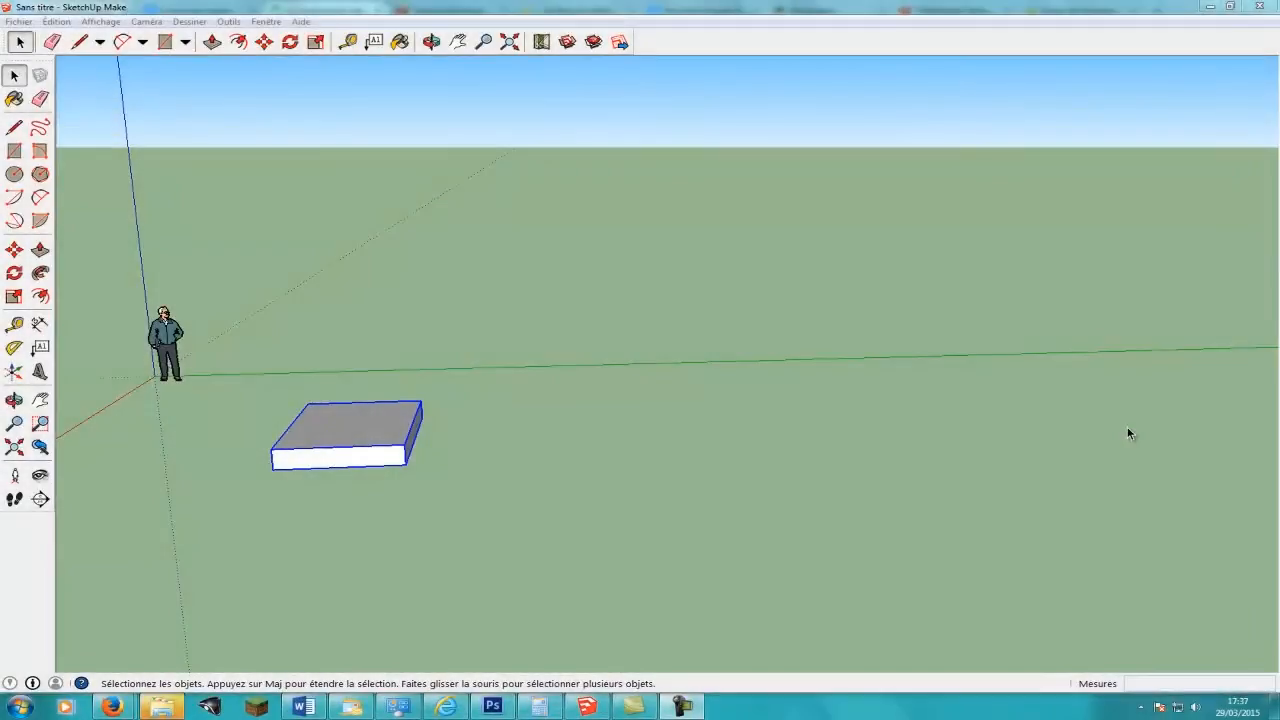
# Draw a rectangle about 1.23 m by 0.36 m on the flat slab's top face.
pyautogui.click(943, 460)
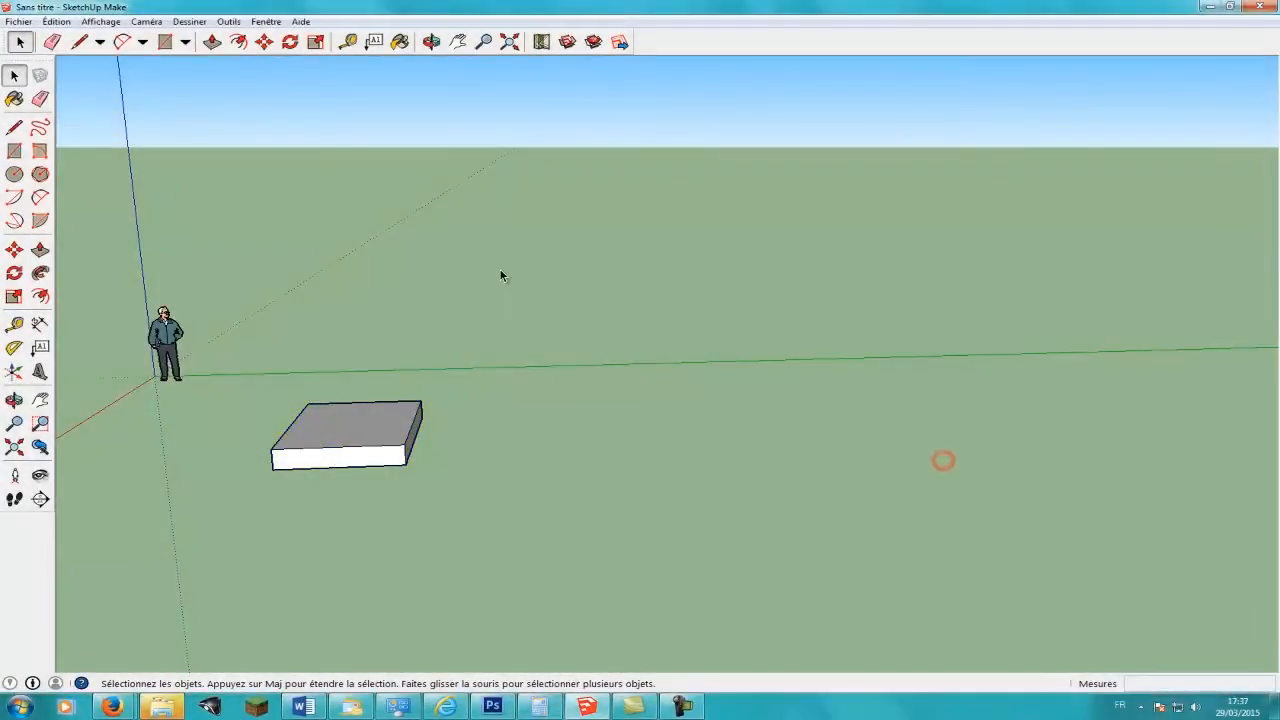
pyautogui.click(431, 41)
pyautogui.moveTo(324, 269); pyautogui.dragTo(223, 280)
pyautogui.moveTo(686, 306); pyautogui.dragTo(957, 317)
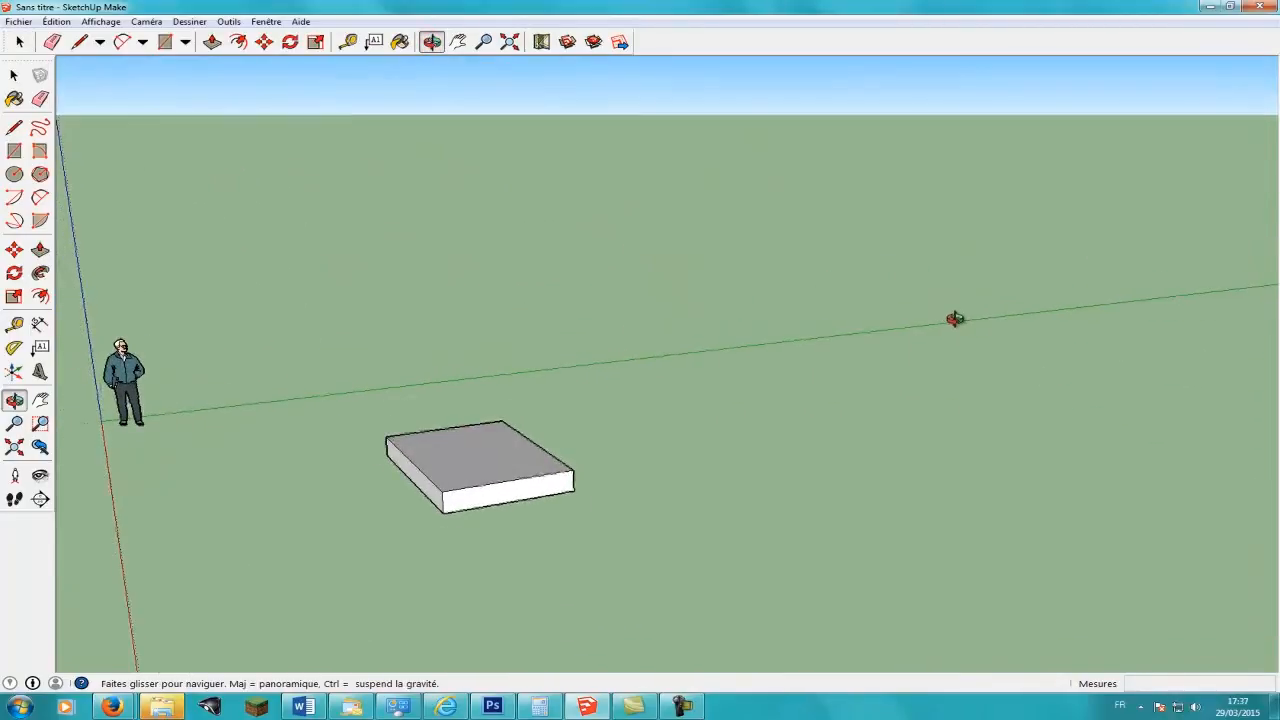
pyautogui.click(19, 42)
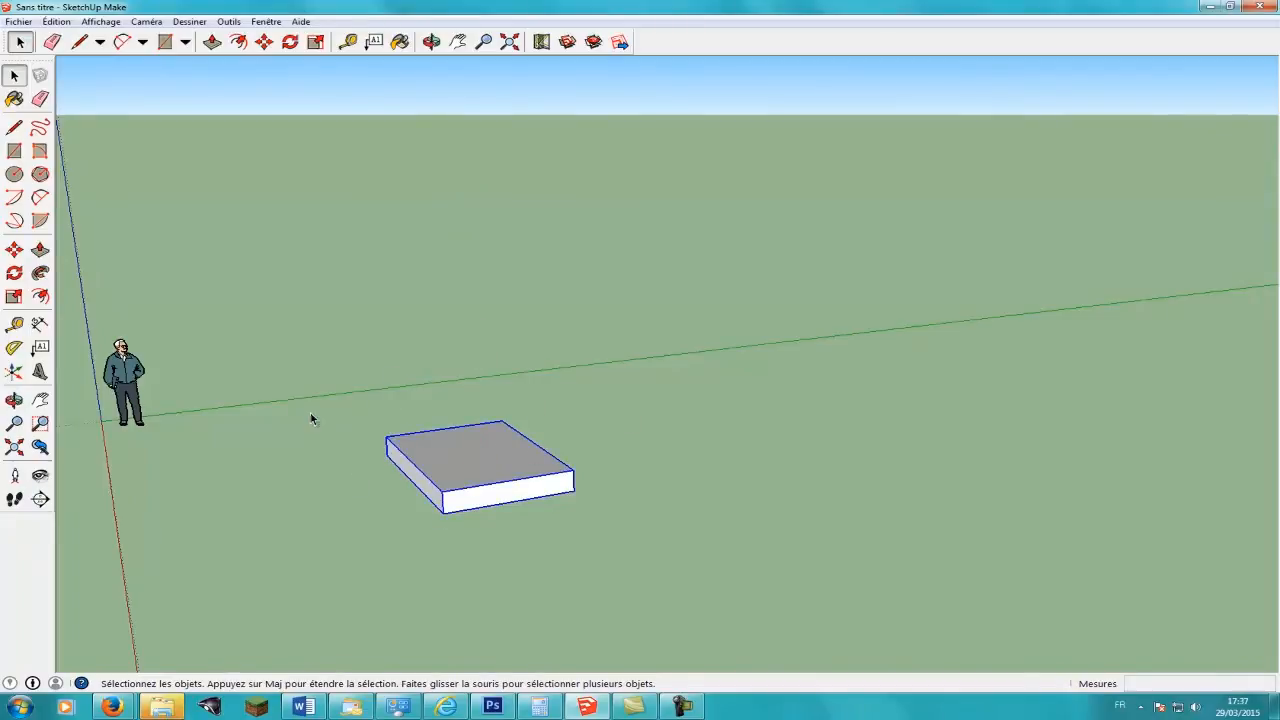
pyautogui.scroll(1, 477, 442)
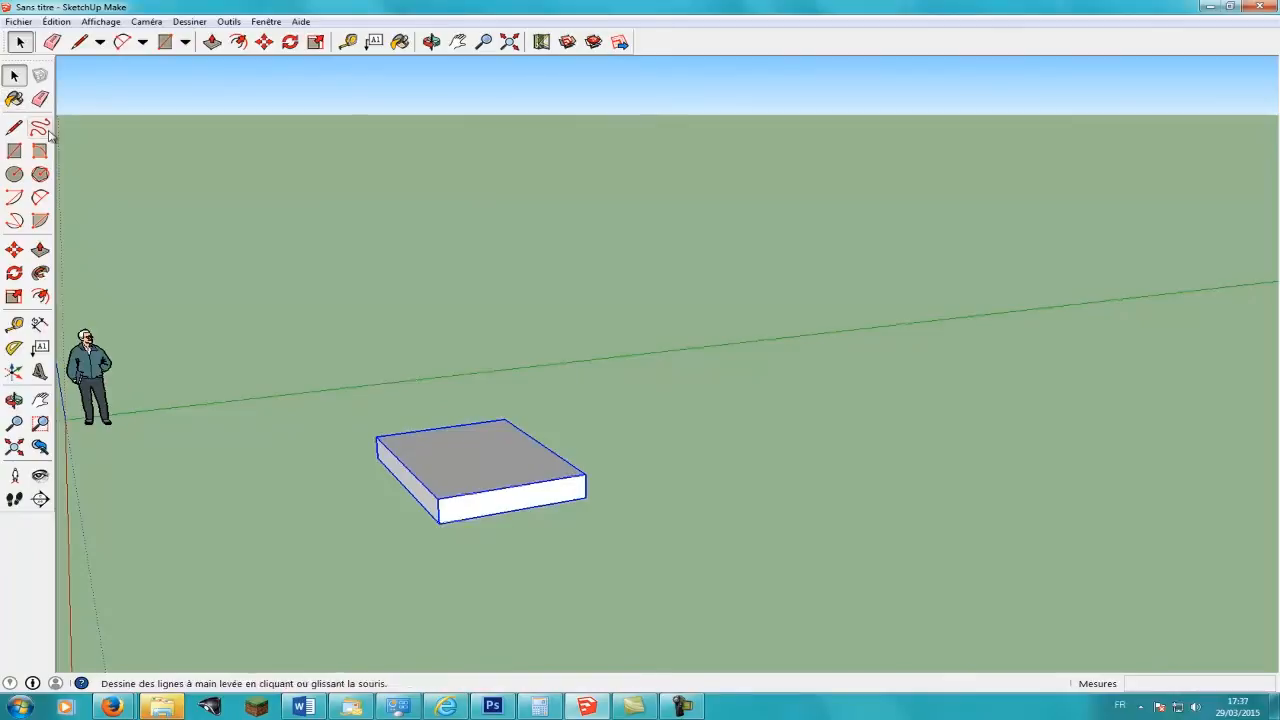
pyautogui.click(14, 151)
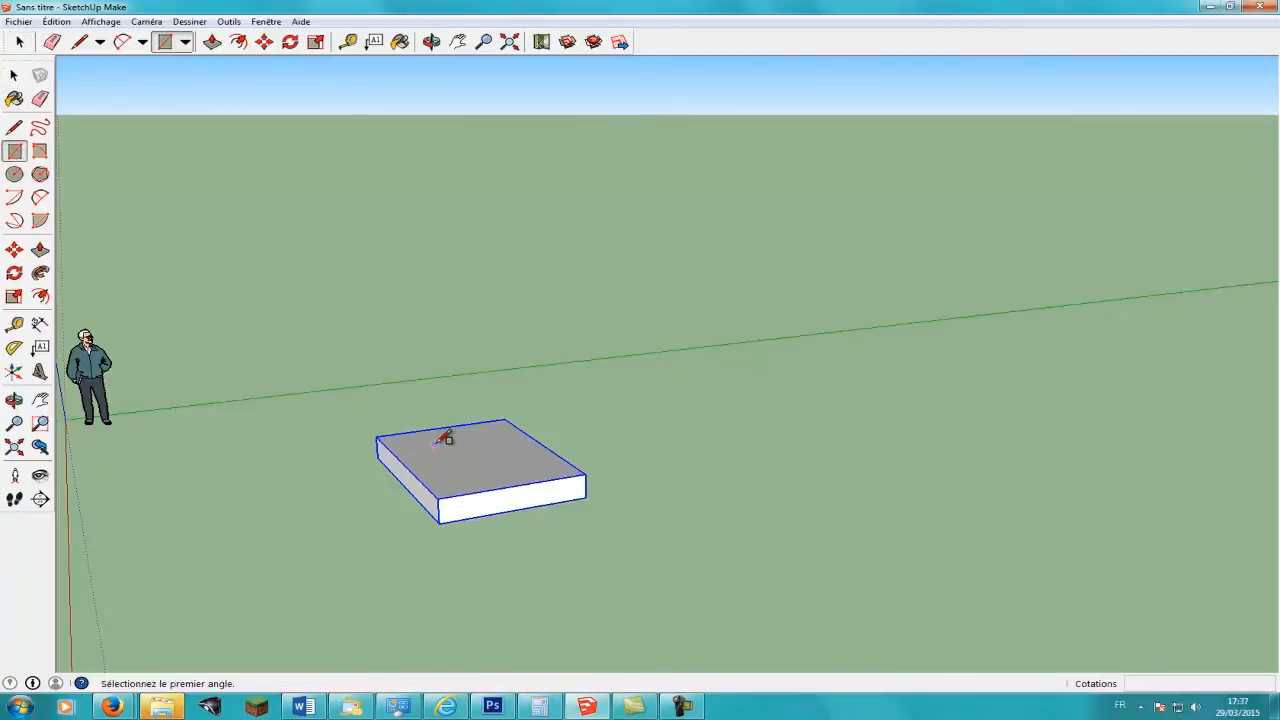
pyautogui.click(436, 444)
pyautogui.click(490, 465)
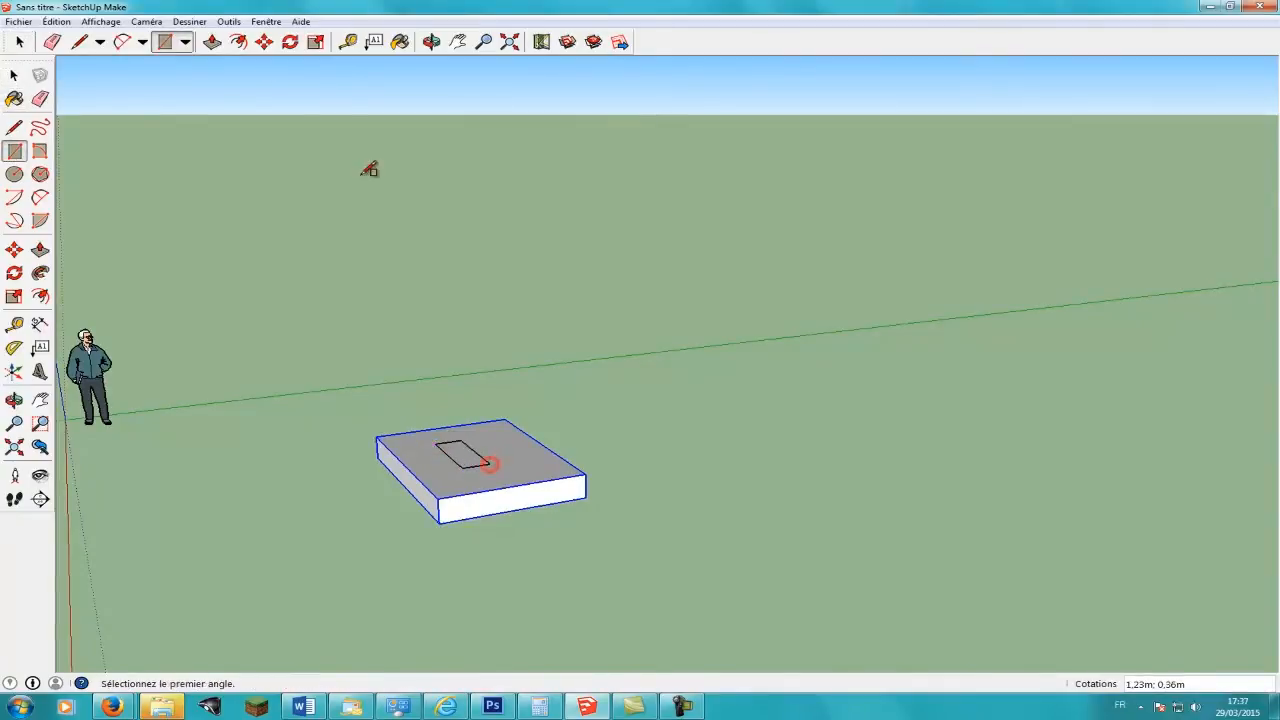
# Push/Pull the small rectangle on the slab upward about 0.84 m into an upright block.
pyautogui.click(212, 41)
pyautogui.click(460, 453)
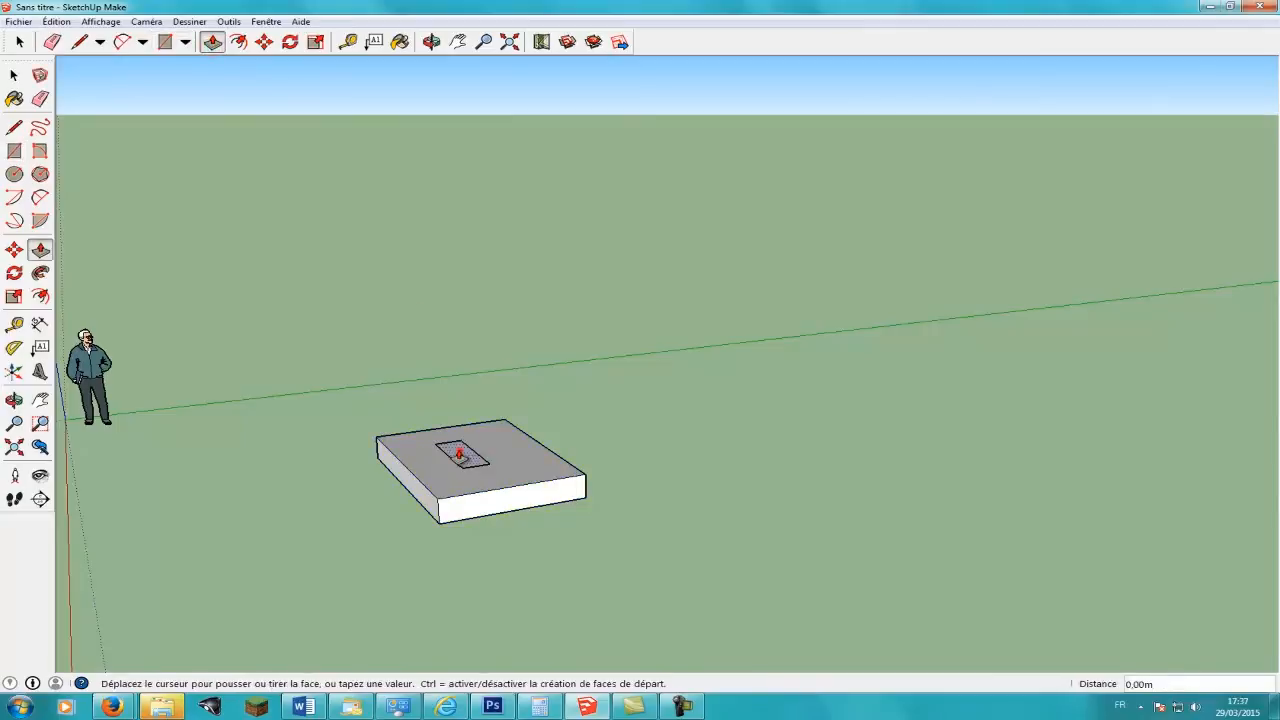
pyautogui.click(464, 397)
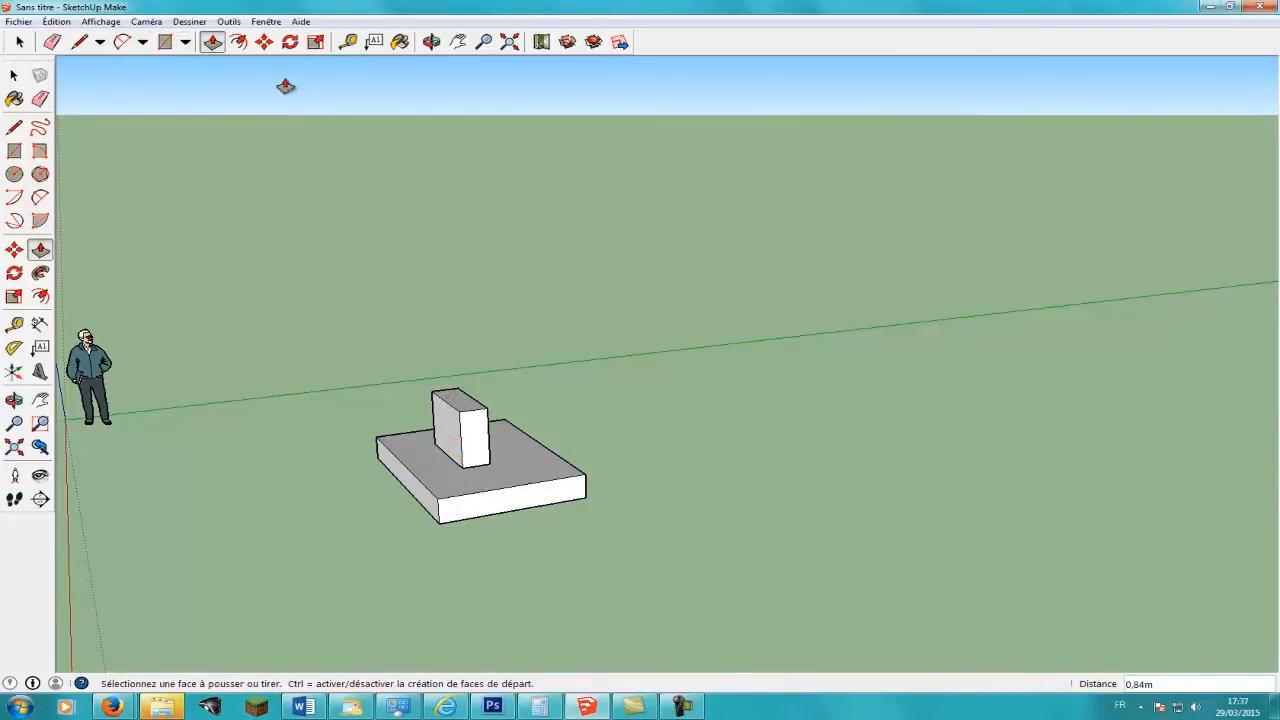
# Move only the slab component about 4.01 m out from under the upright block and clear the selection.
pyautogui.click(431, 41)
pyautogui.moveTo(725, 428); pyautogui.dragTo(211, 138)
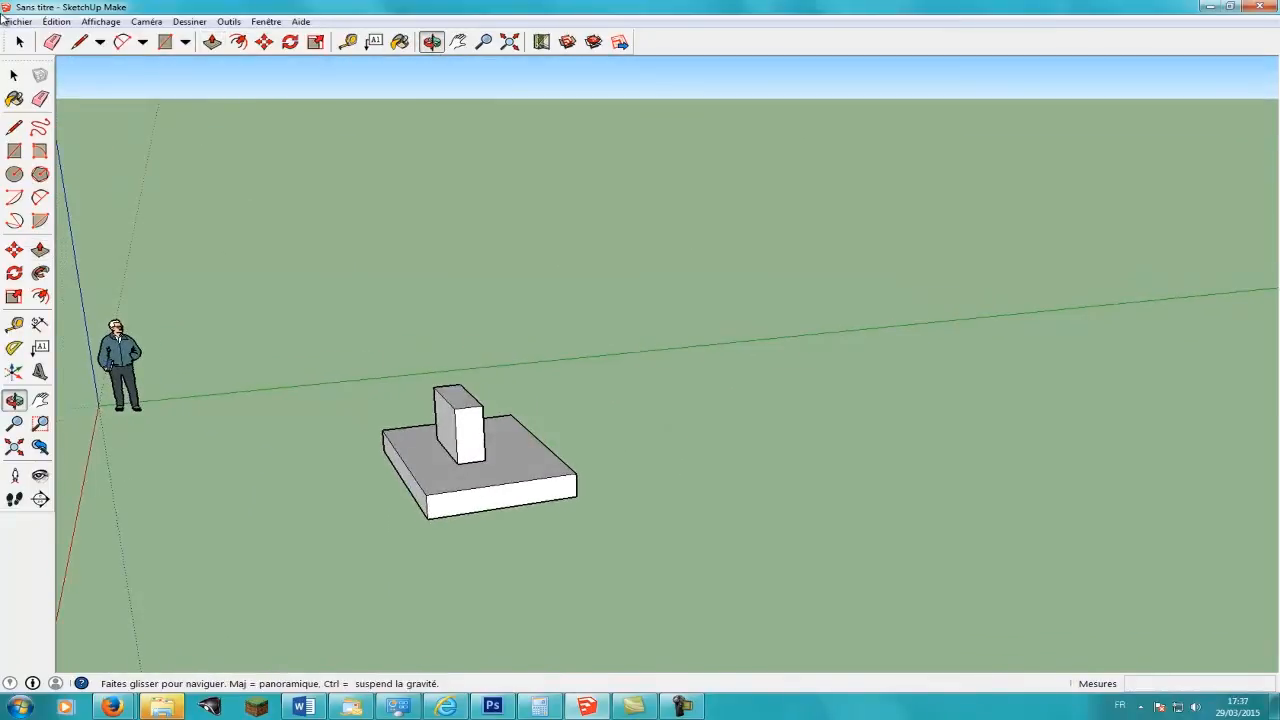
pyautogui.click(14, 75)
pyautogui.click(404, 478)
pyautogui.press('m')
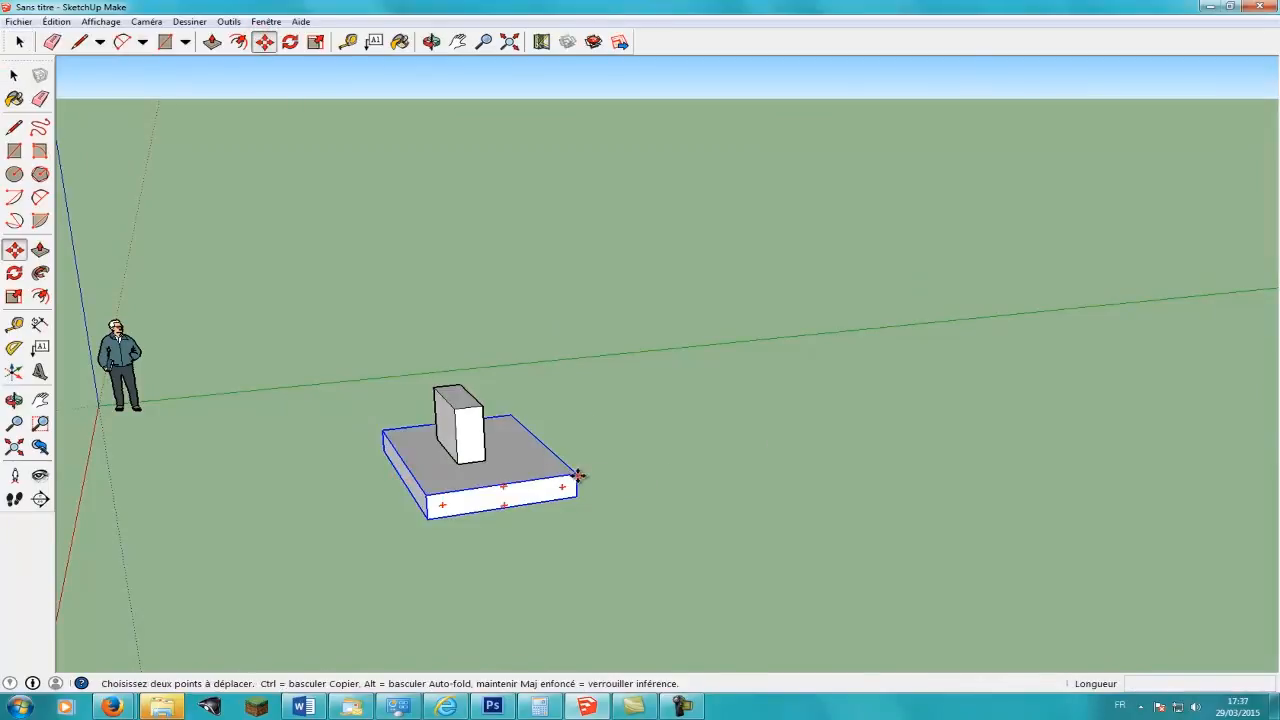
pyautogui.click(578, 476)
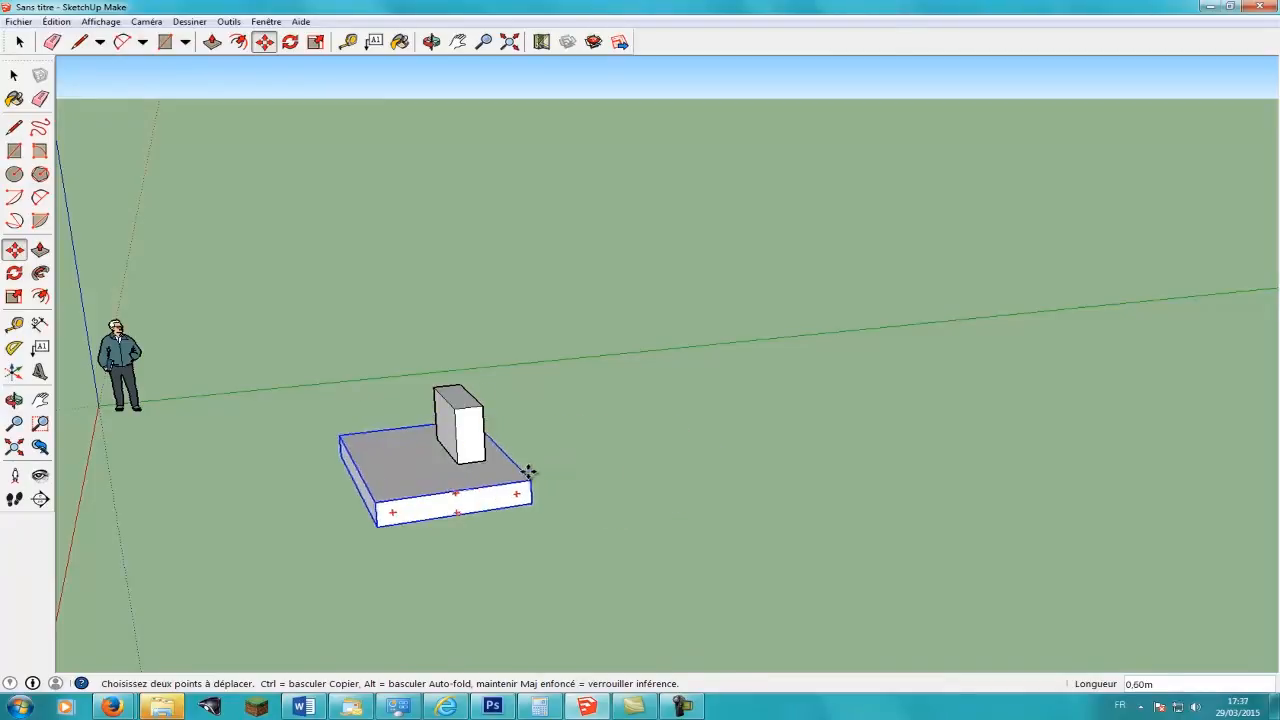
pyautogui.click(880, 460)
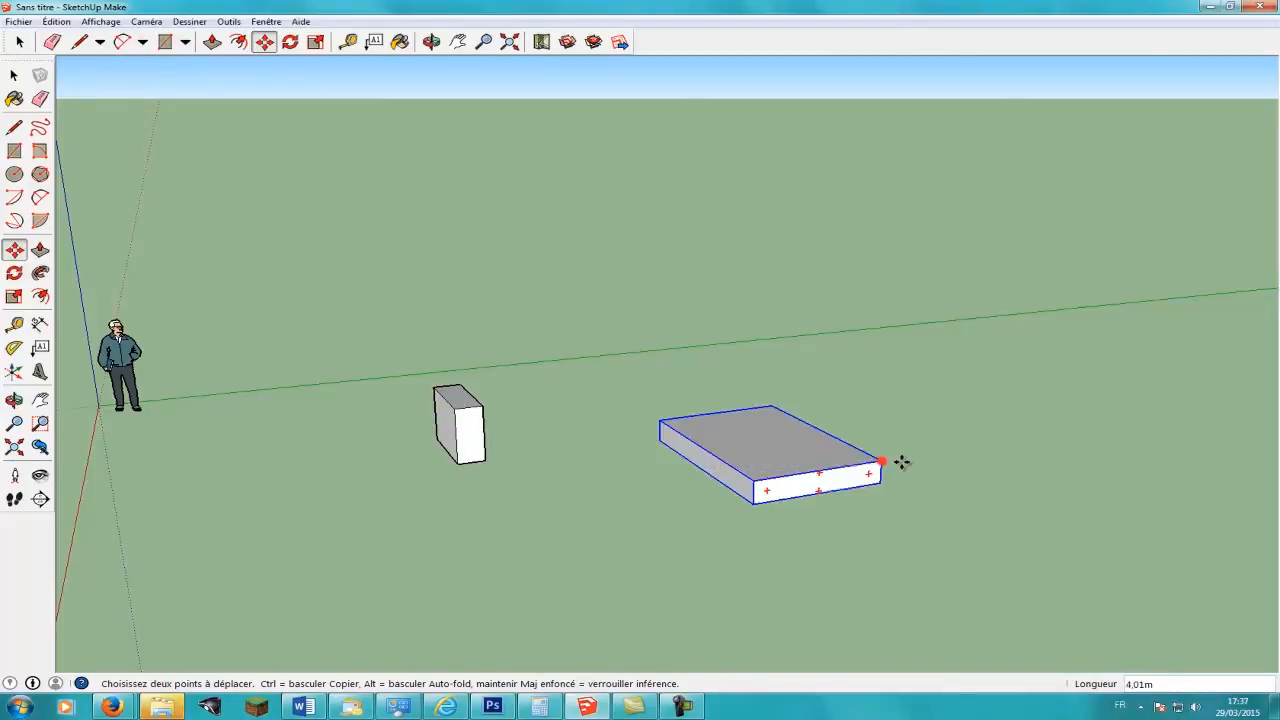
pyautogui.click(14, 75)
pyautogui.click(666, 300)
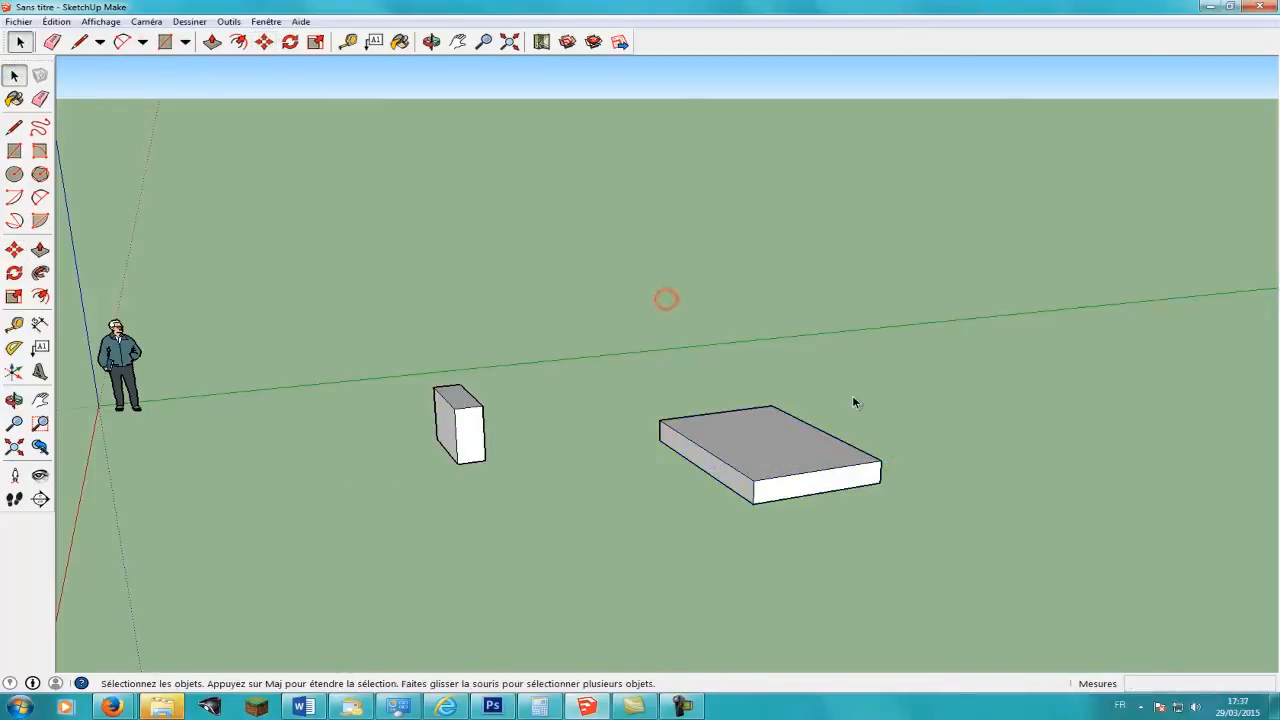
# Open the slab component for editing and draw a rectangle about 0.76 m by 0.53 m on its top face.
pyautogui.tripleClick(742, 438)
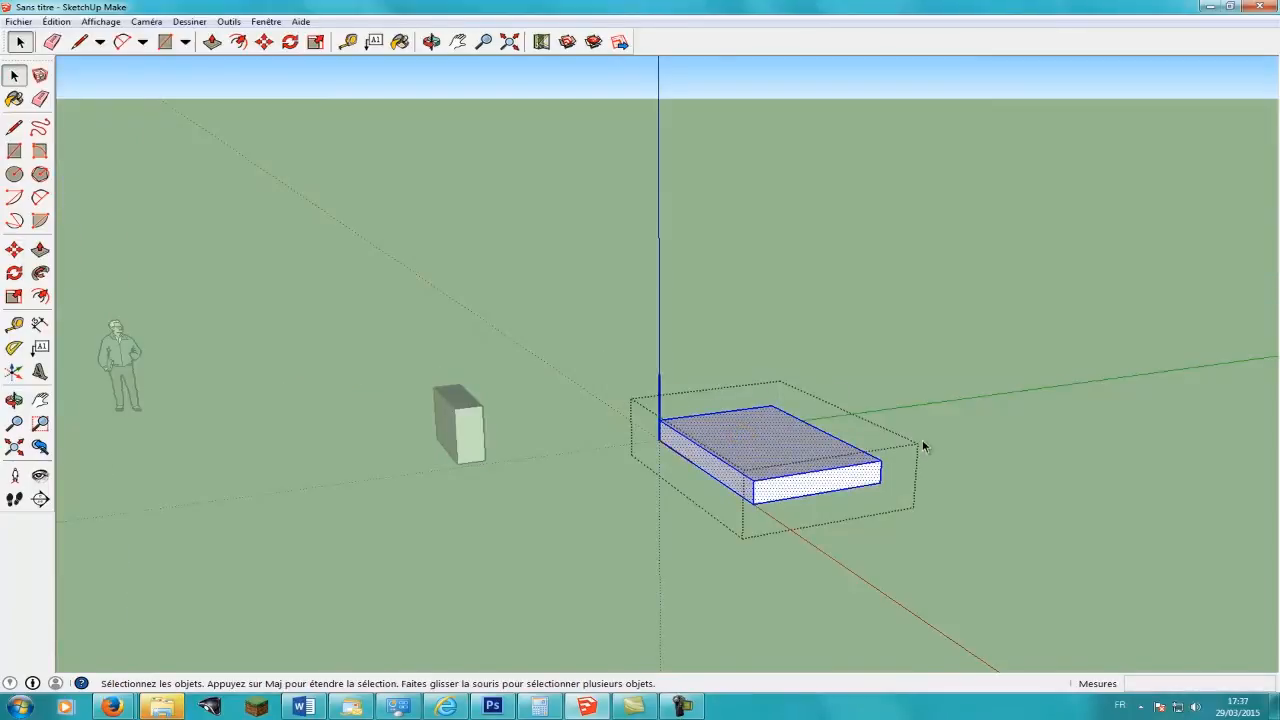
pyautogui.click(14, 150)
pyautogui.click(731, 436)
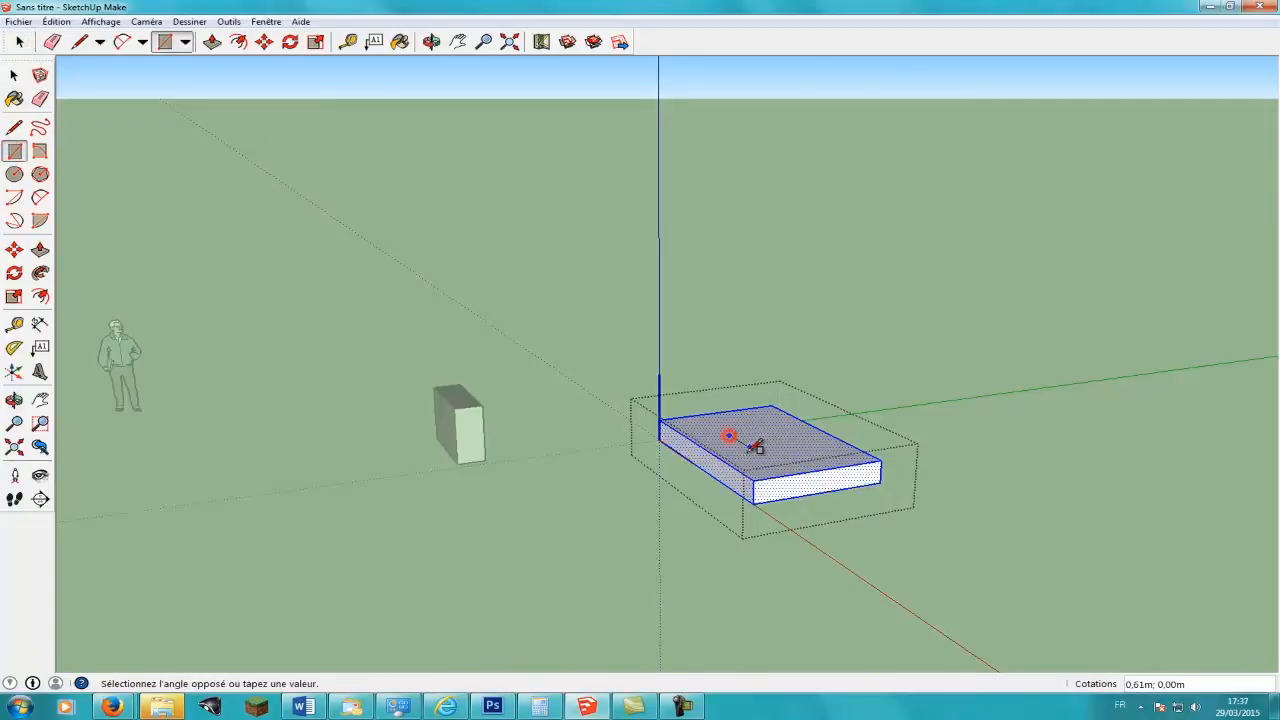
pyautogui.click(790, 445)
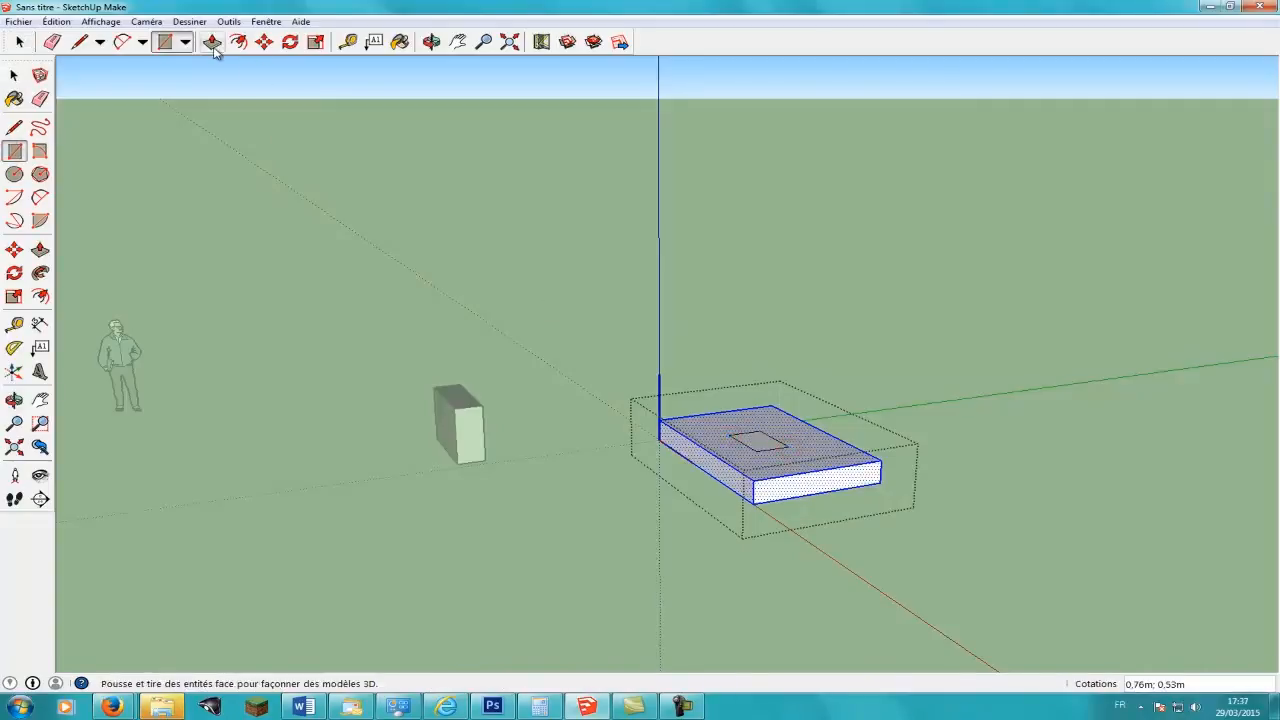
# Push/Pull the rectangle on the slab upward into a small block and exit the component.
pyautogui.click(212, 41)
pyautogui.click(757, 443)
pyautogui.click(760, 397)
pyautogui.click(19, 41)
pyautogui.click(468, 180)
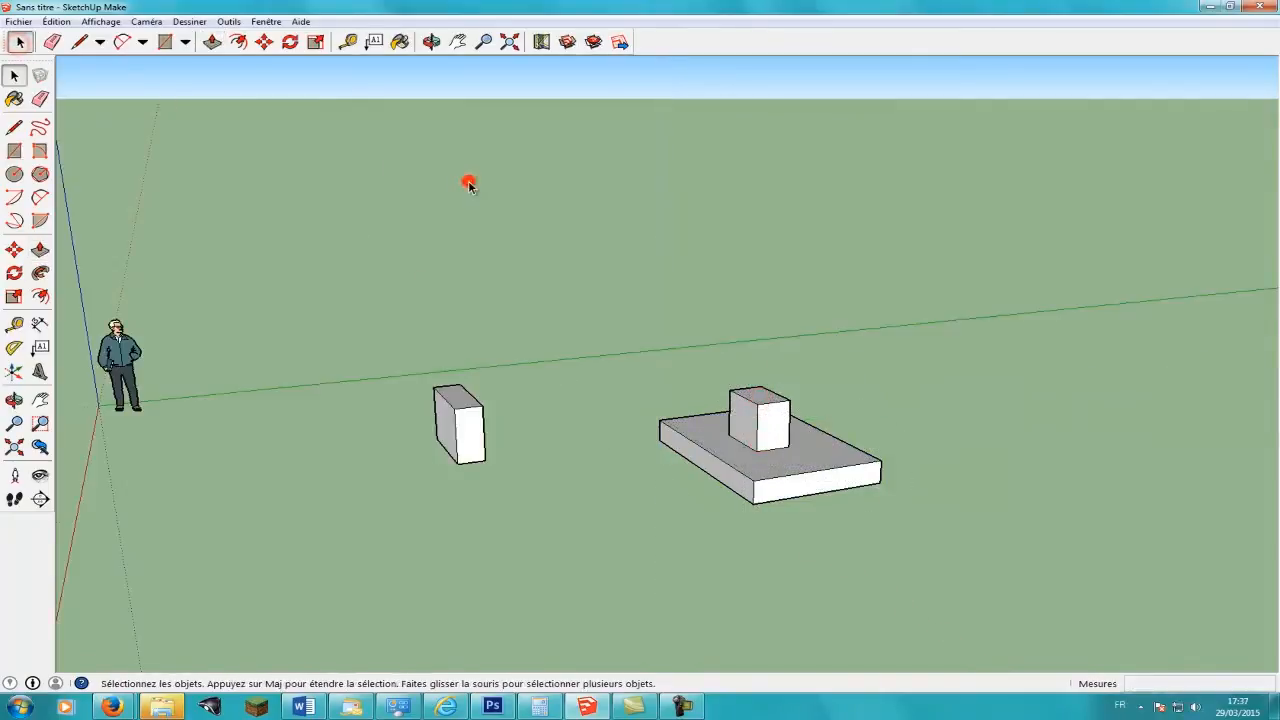
# Copy the slab component and paste a second instance beside the original along the green axis.
pyautogui.click(776, 481)
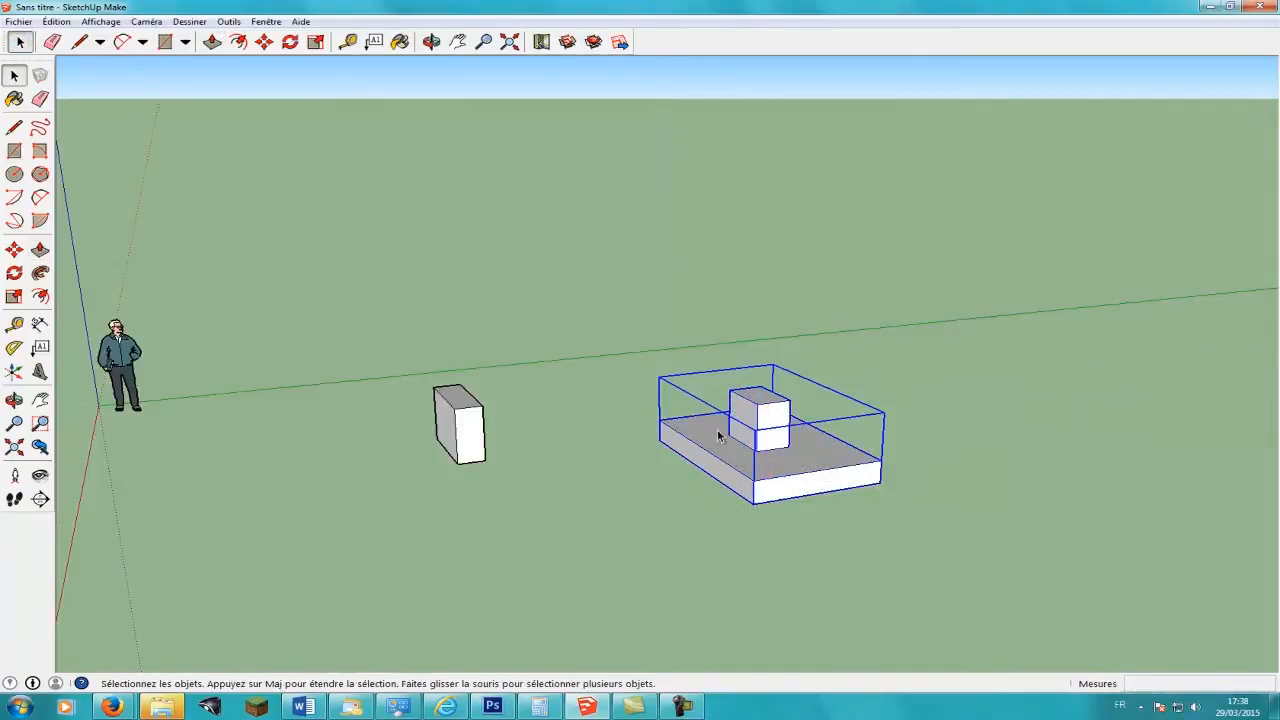
pyautogui.click(431, 41)
pyautogui.moveTo(891, 371); pyautogui.dragTo(177, 128)
pyautogui.click(19, 41)
pyautogui.click(763, 266)
pyautogui.click(772, 475)
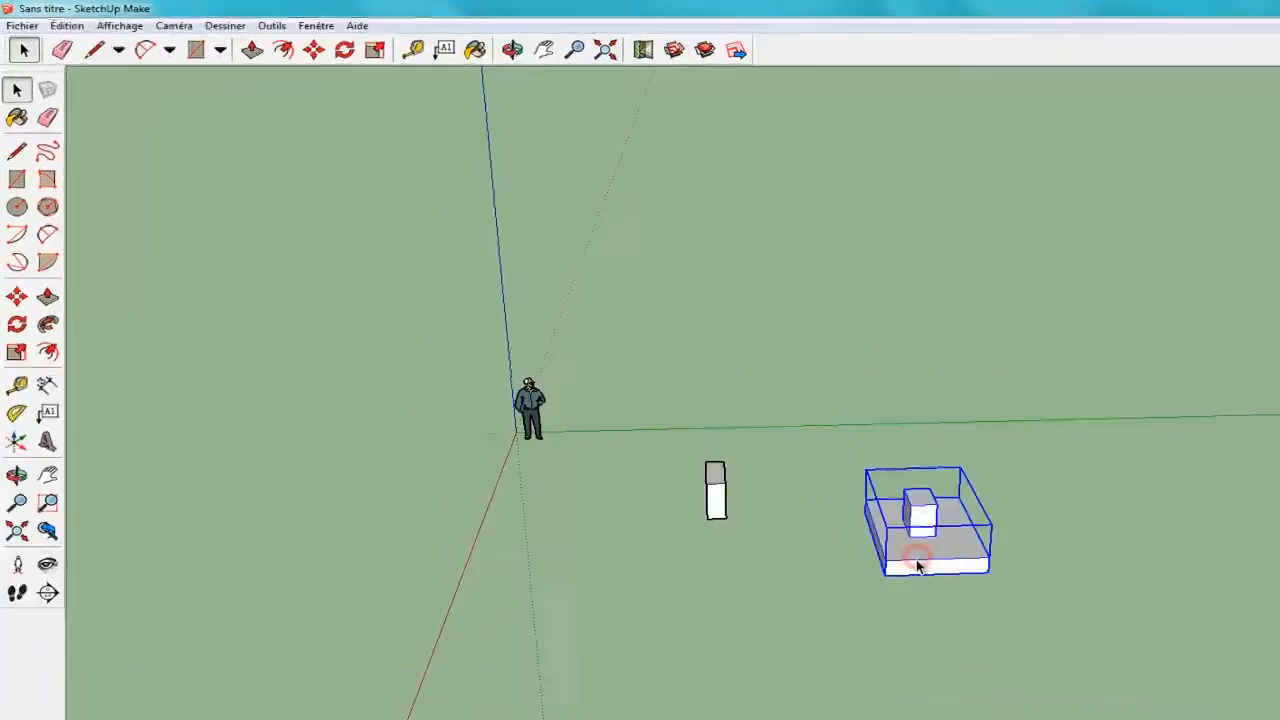
pyautogui.click(57, 22)
pyautogui.click(172, 206)
pyautogui.click(138, 52)
pyautogui.click(176, 239)
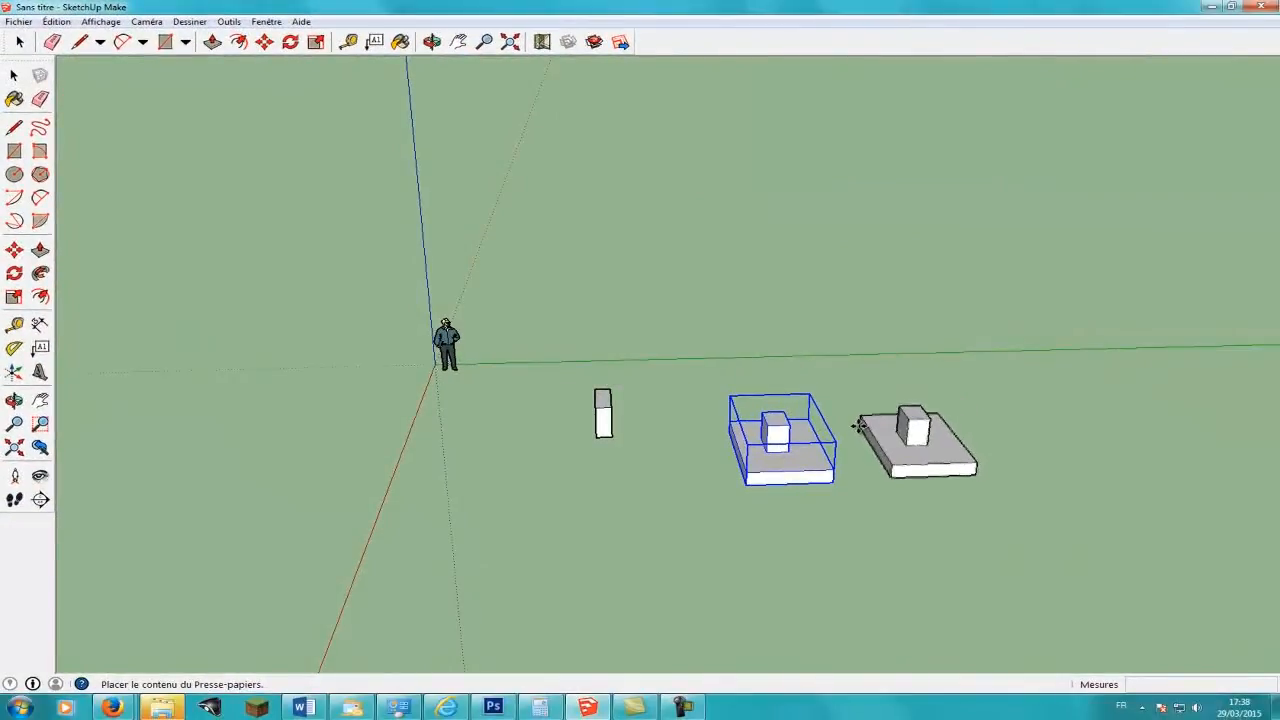
pyautogui.click(860, 426)
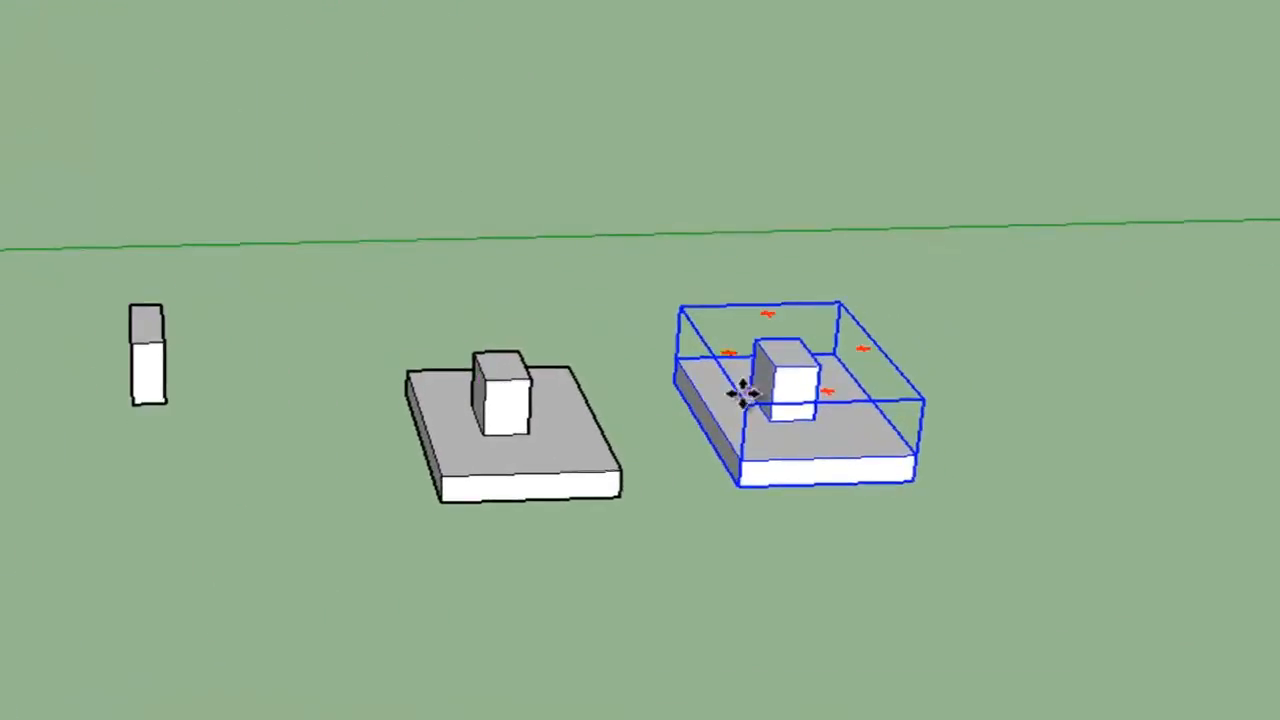
# Create two more slab component copies with the Move tool's copy mode, placing them behind the first pair.
pyautogui.press('ctrl')
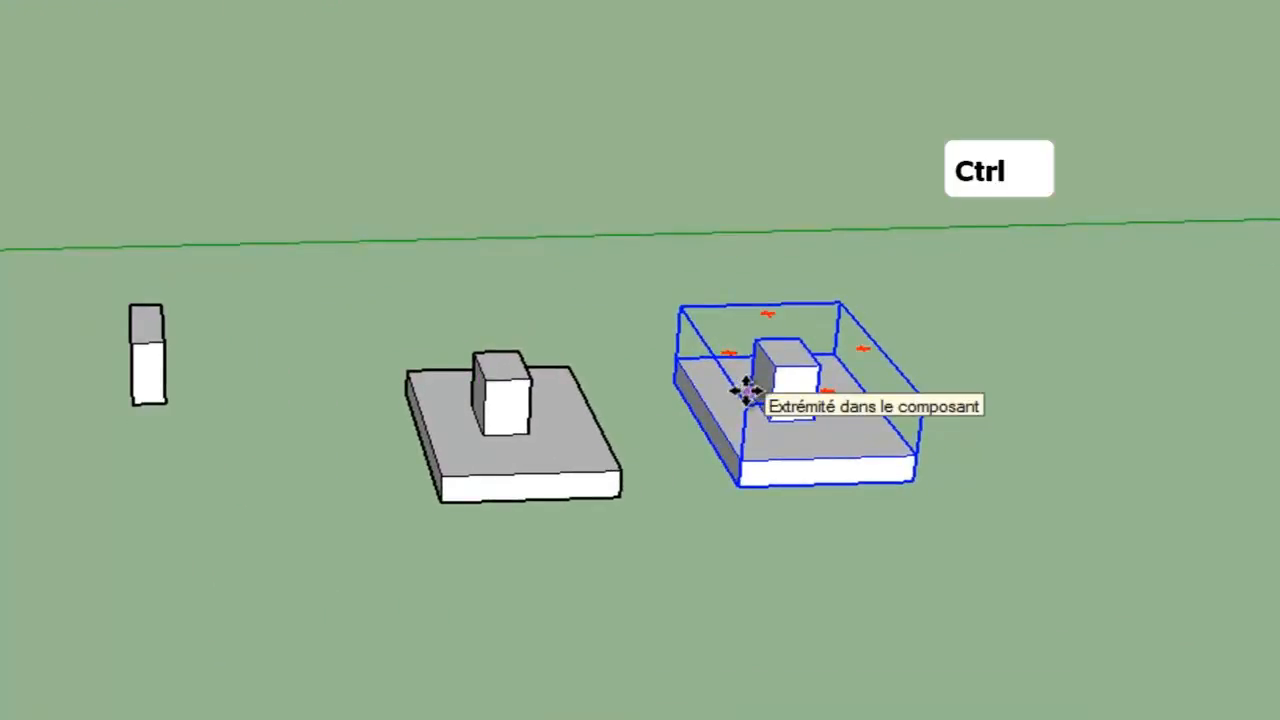
pyautogui.click(748, 392)
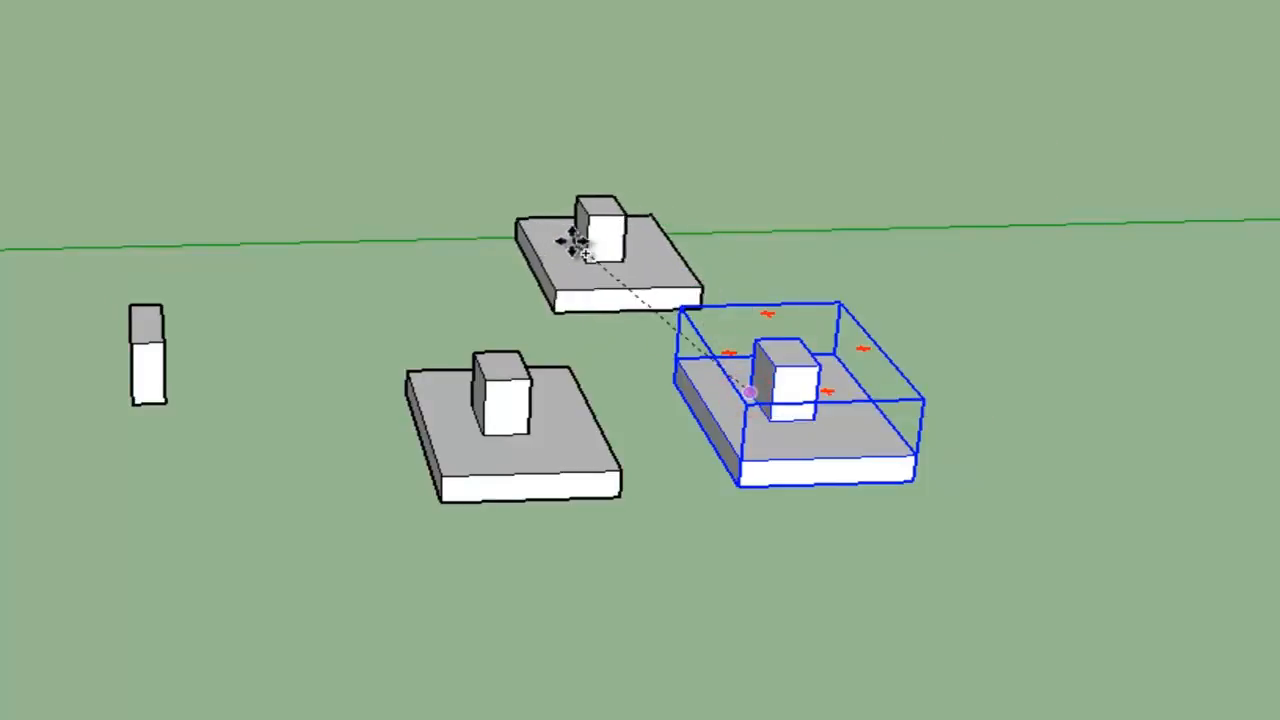
pyautogui.click(420, 272)
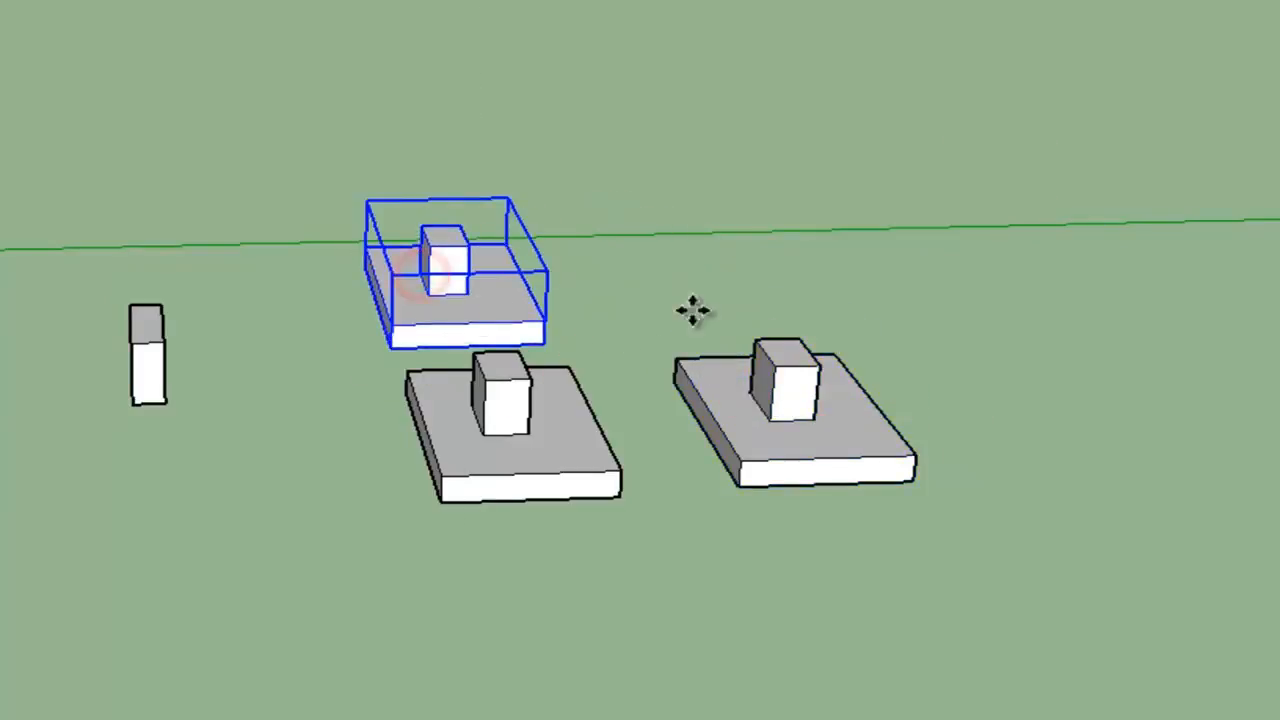
pyautogui.press('ctrl')
pyautogui.click(487, 258)
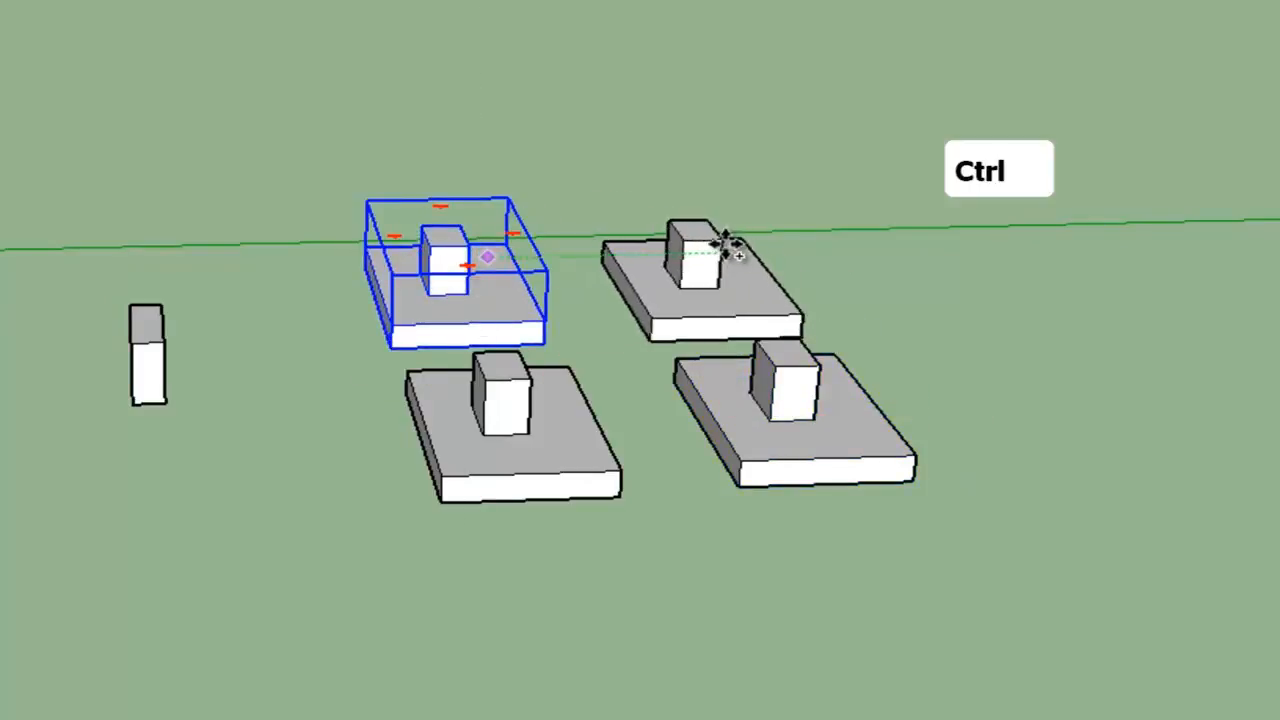
pyautogui.click(725, 245)
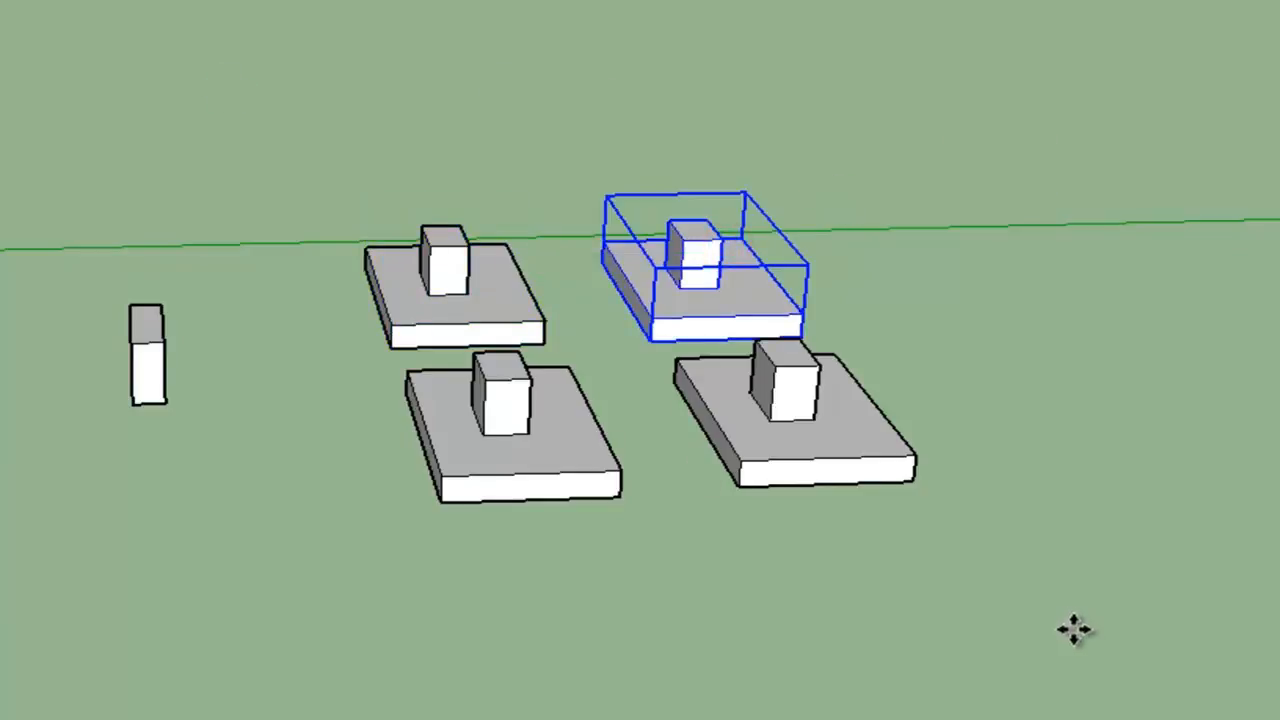
# Copy the selected slab component and paste two more instances, one at the end of each row.
pyautogui.scroll(-2, 1049, 623)
pyautogui.click(666, 305)
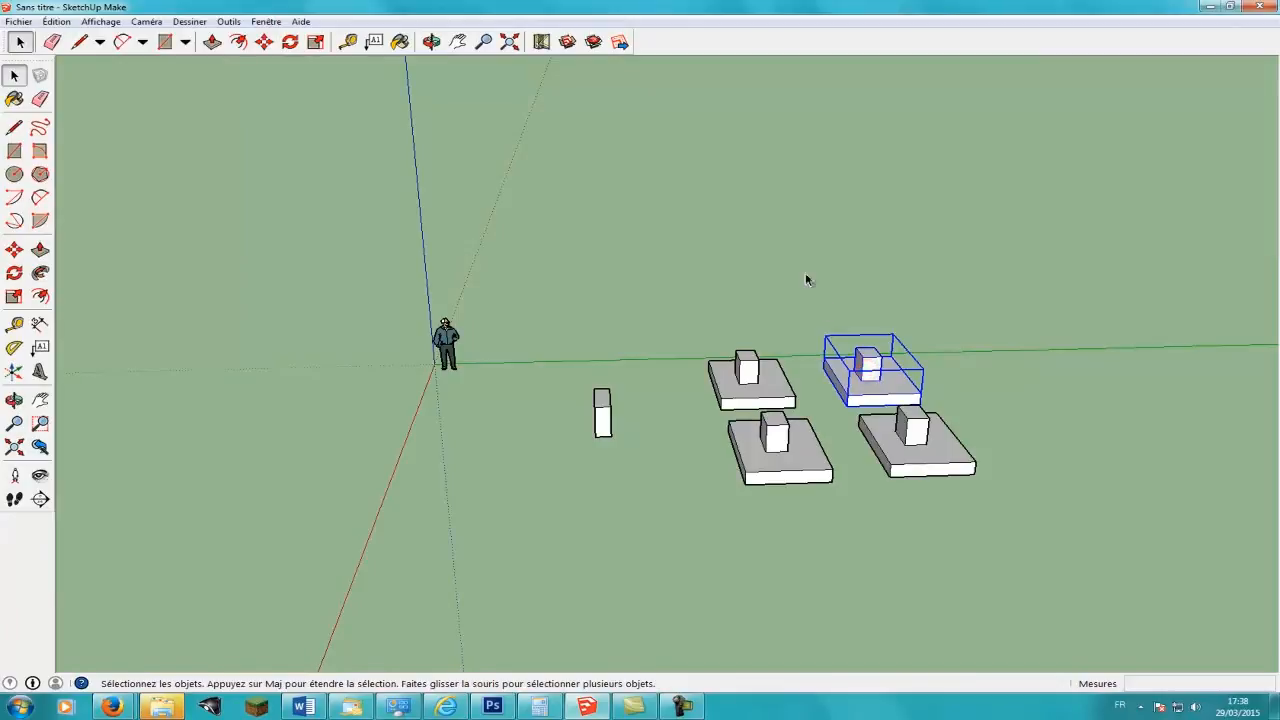
pyautogui.hotkey('ctrl', 'c')
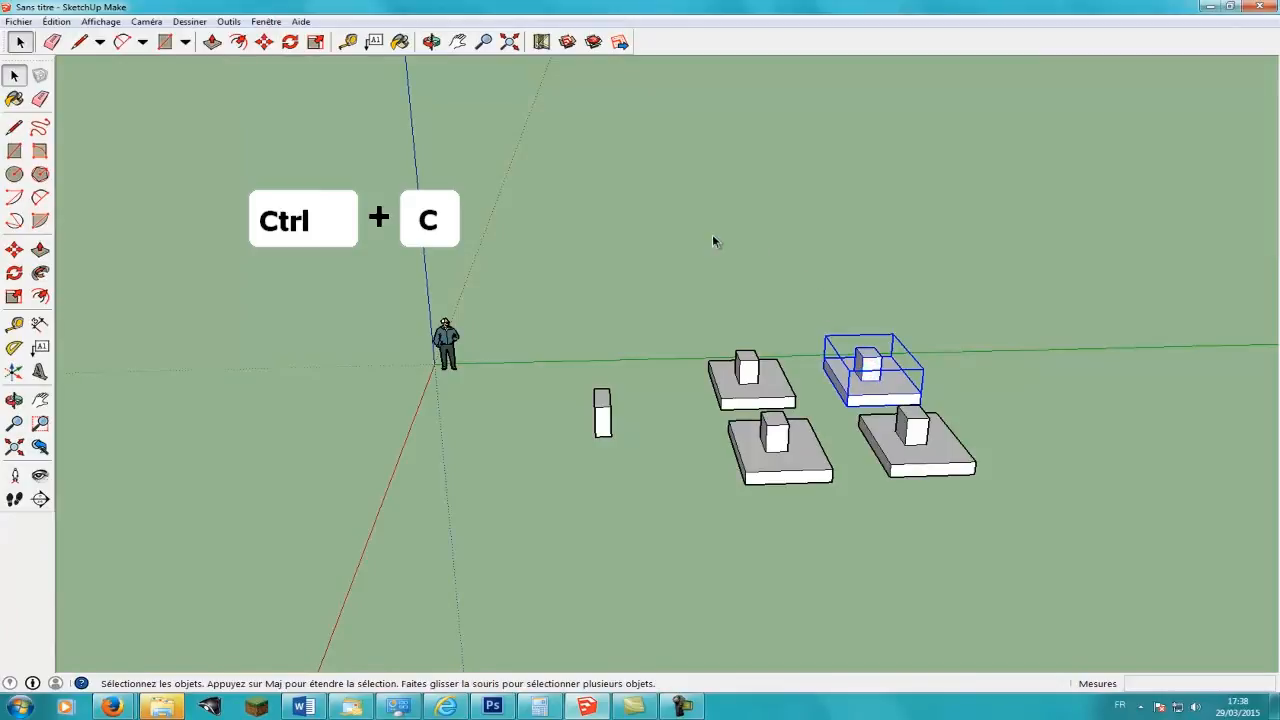
pyautogui.hotkey('ctrl', 'v')
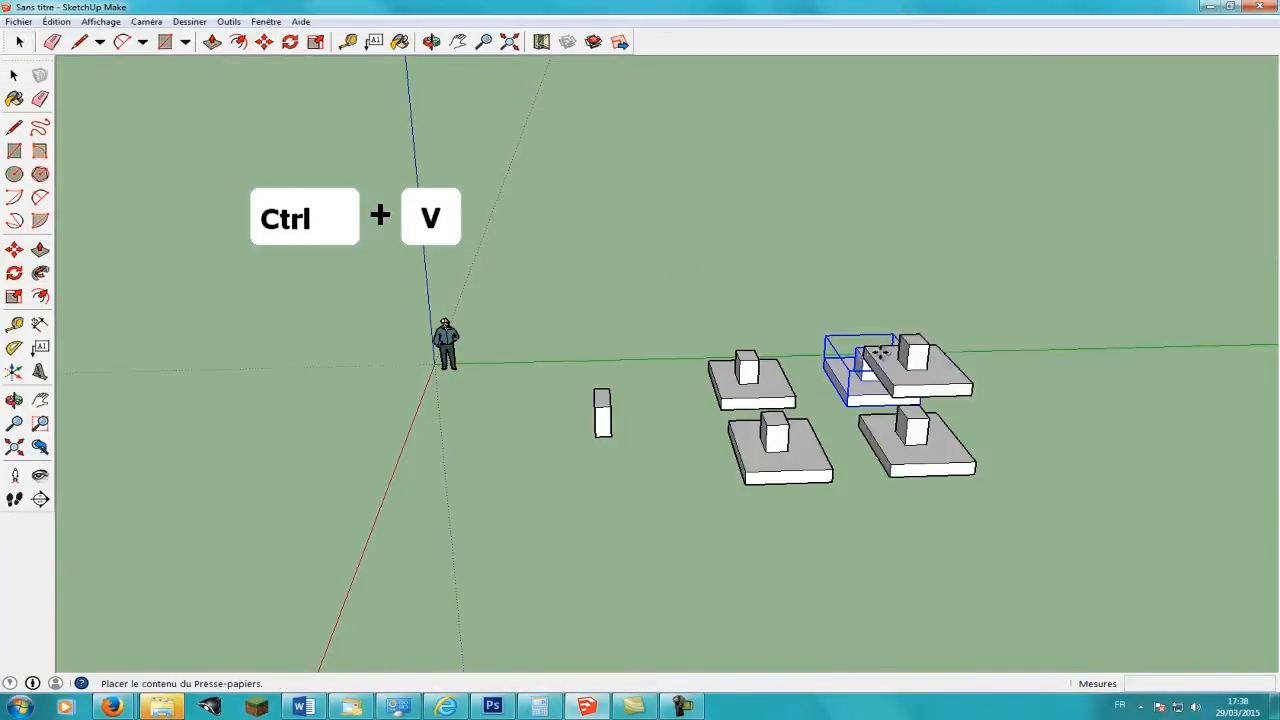
pyautogui.click(950, 366)
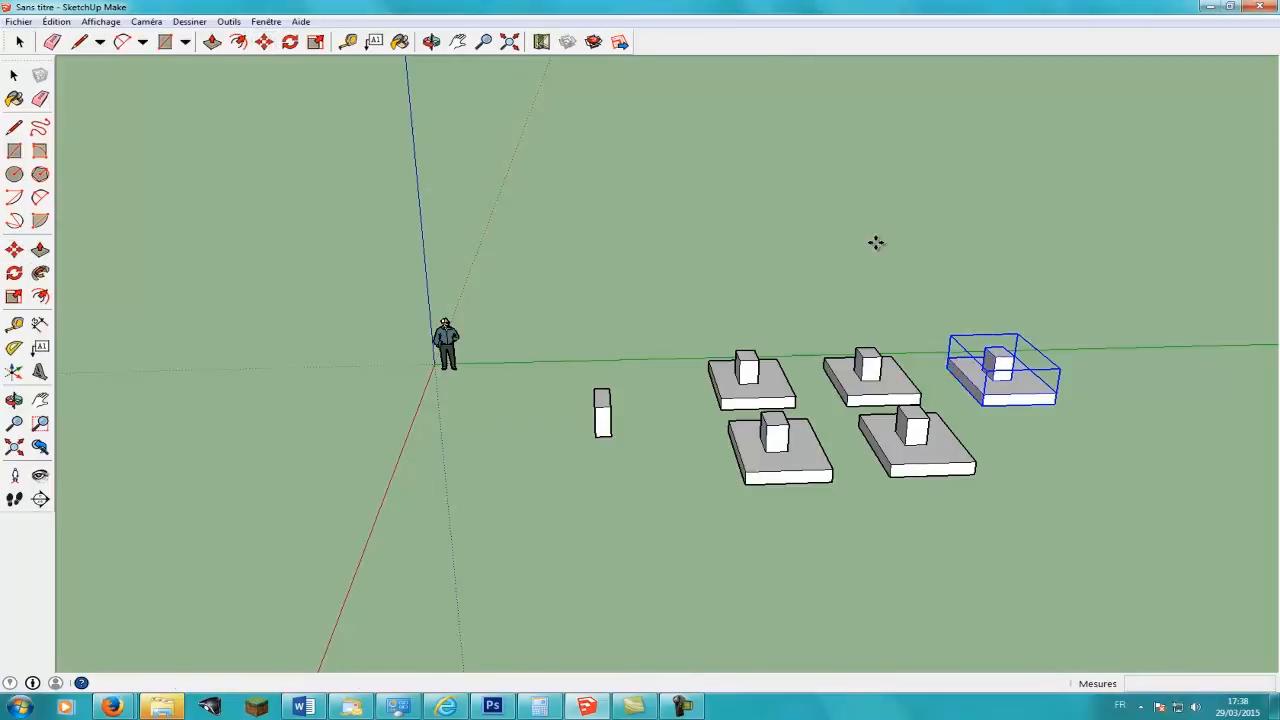
pyautogui.hotkey('ctrl', 'v')
pyautogui.click(1000, 428)
pyautogui.press('m')
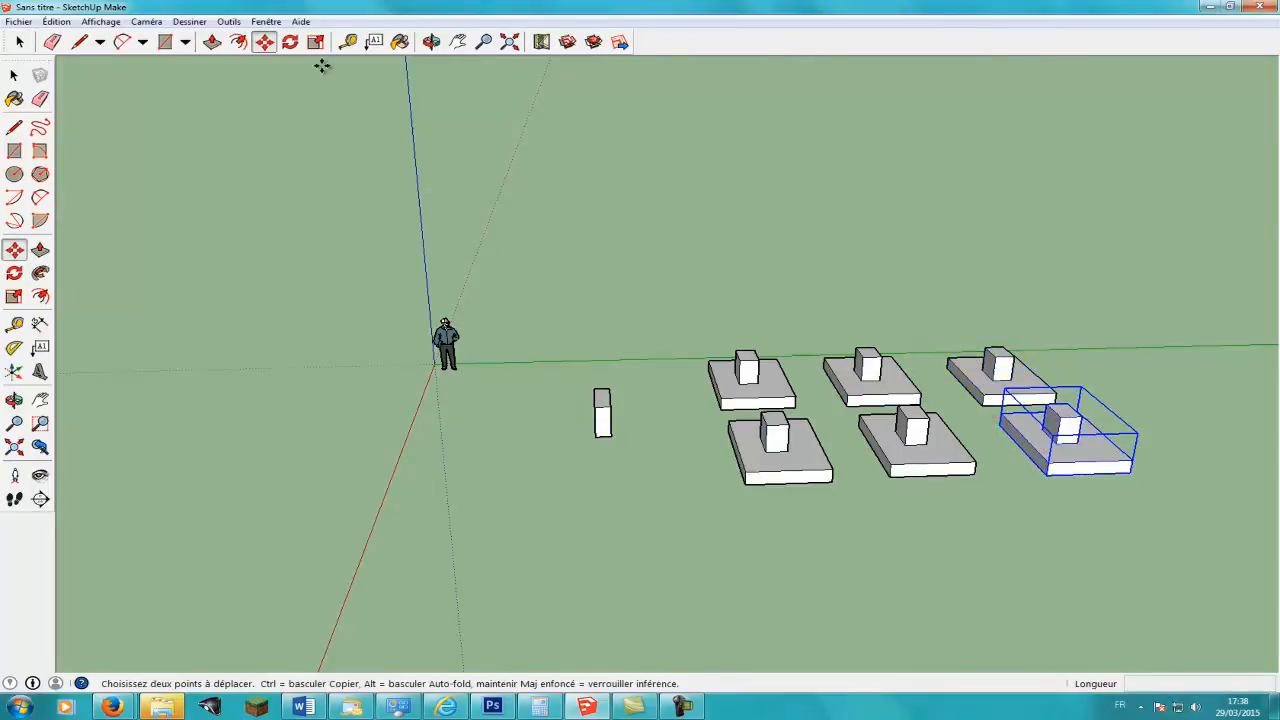
# Inside the front slab component nearest the lone block, draw a hexagon on the top face and Push/Pull it up about 0.48 m.
pyautogui.click(431, 41)
pyautogui.moveTo(814, 431); pyautogui.dragTo(808, 466)
pyautogui.click(13, 75)
pyautogui.doubleClick(806, 480)
pyautogui.click(812, 495)
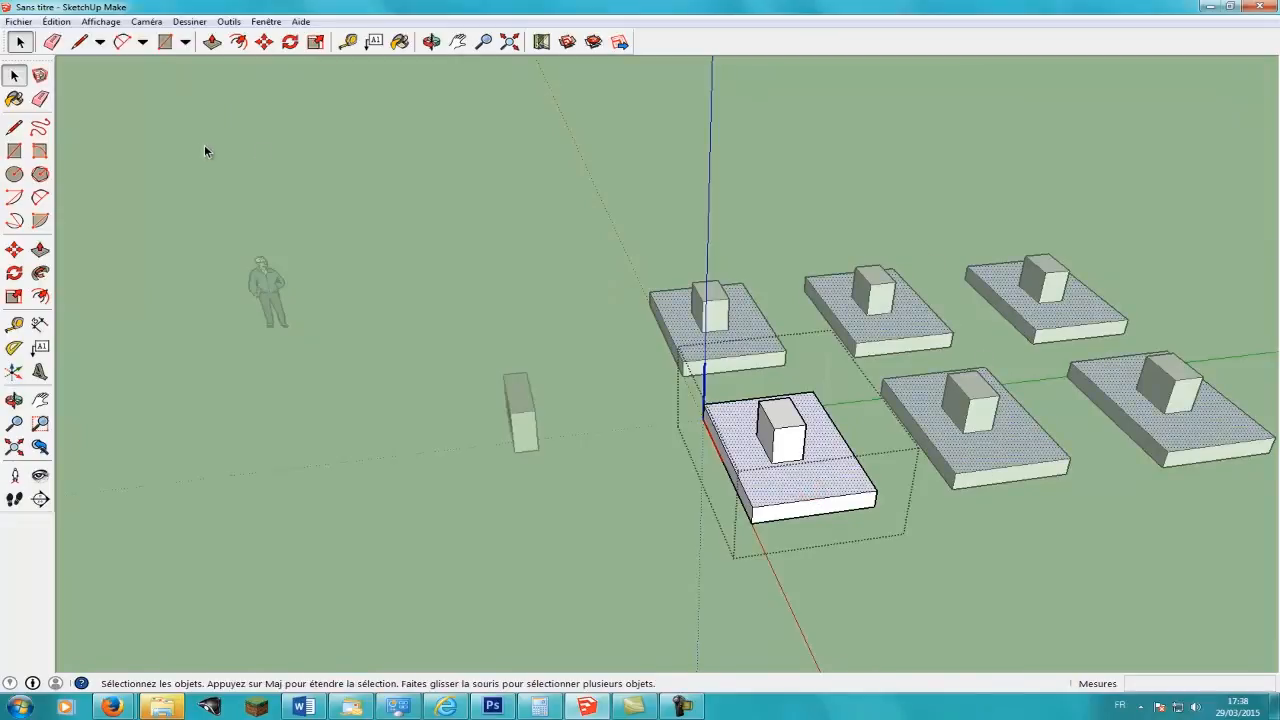
pyautogui.click(40, 174)
pyautogui.click(780, 484)
pyautogui.click(801, 484)
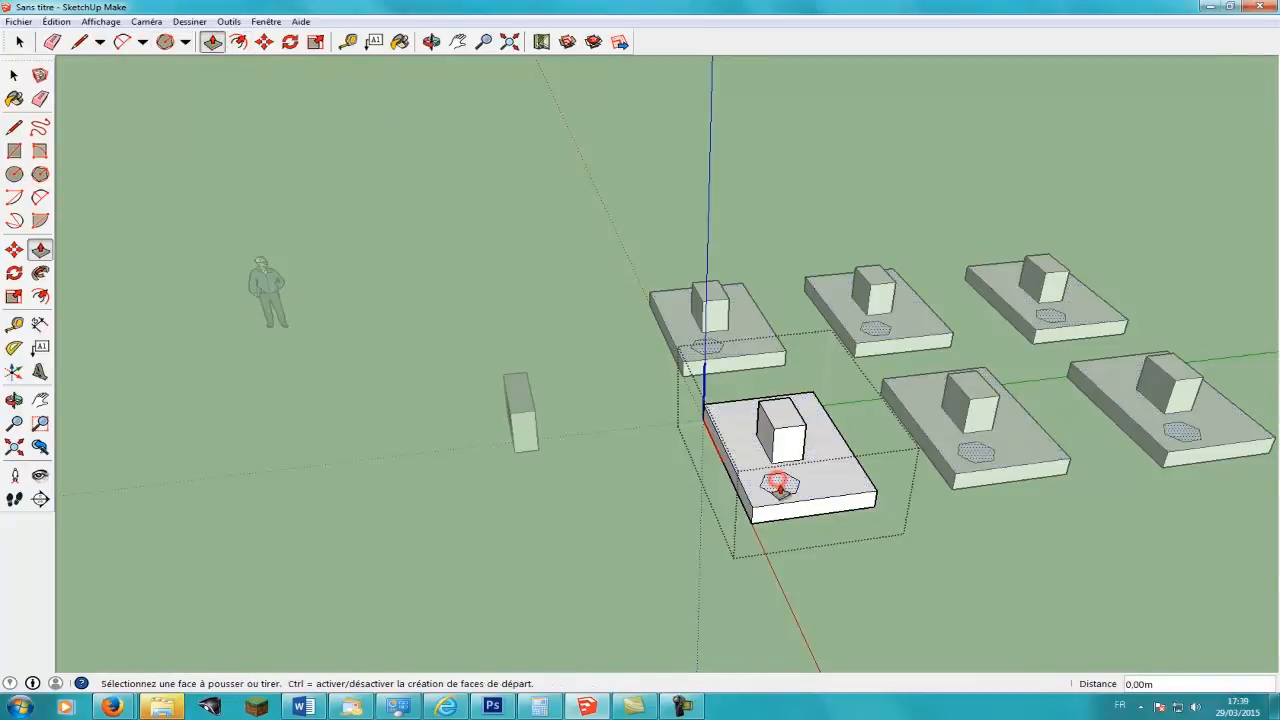
pyautogui.click(784, 463)
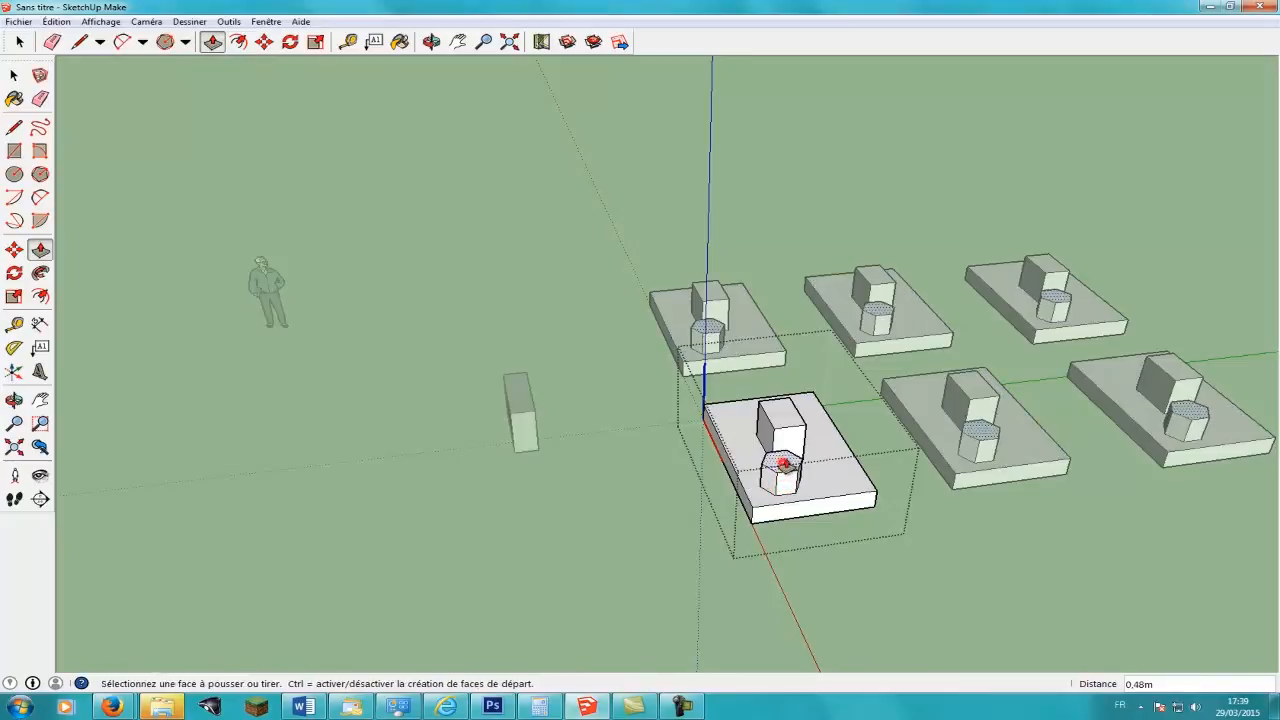
# Paint the slab's top face and the hexagonal prism's top with the Bois_sol_clair wood material, and exit the component.
pyautogui.click(400, 41)
pyautogui.click(147, 193)
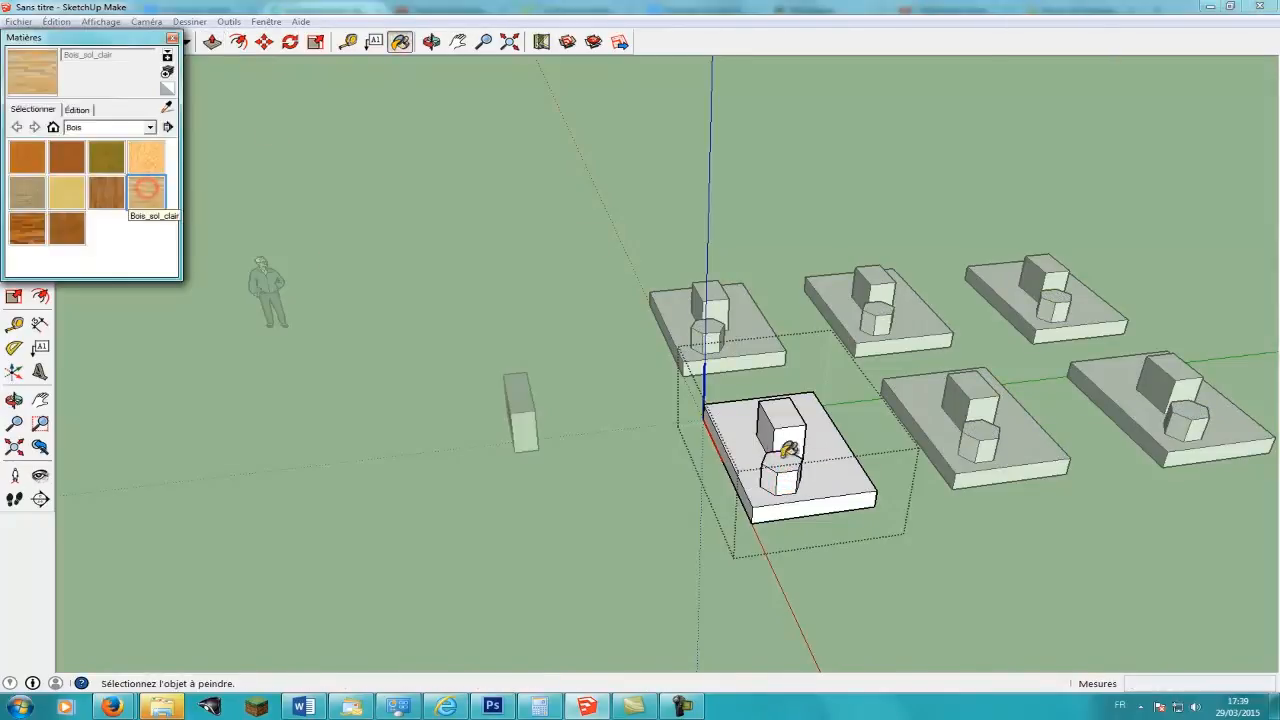
pyautogui.click(745, 418)
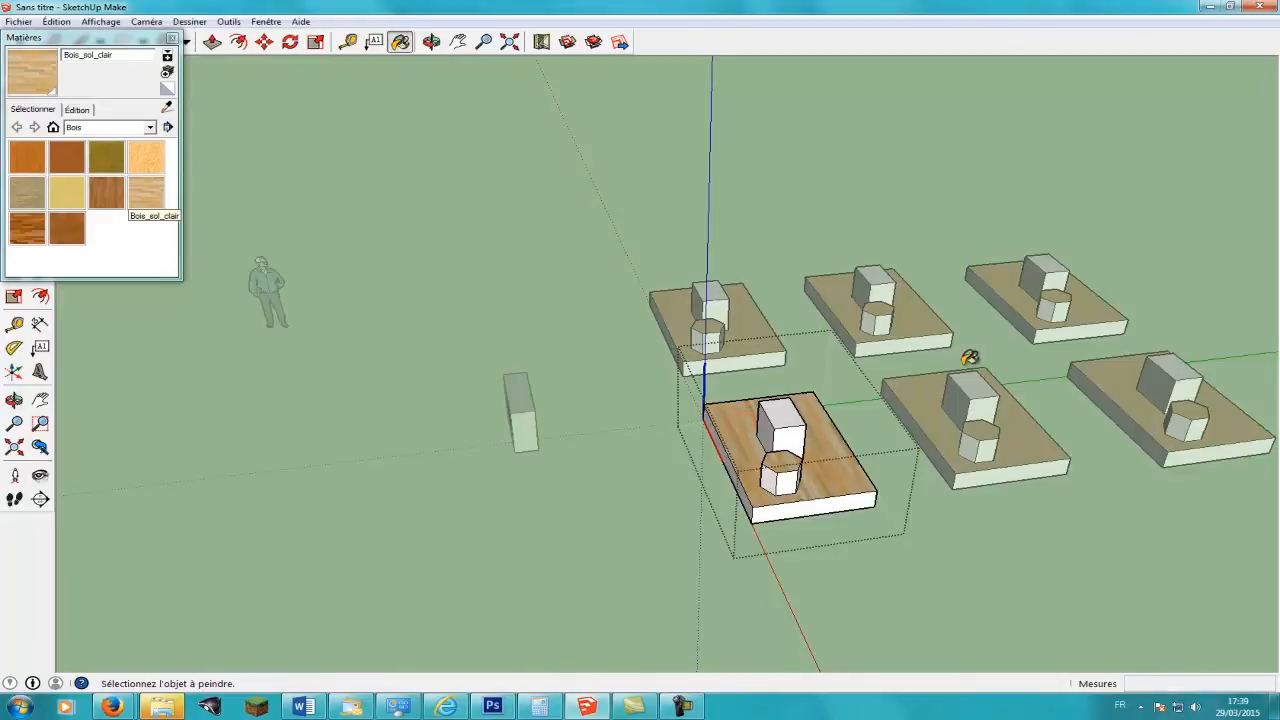
pyautogui.click(173, 38)
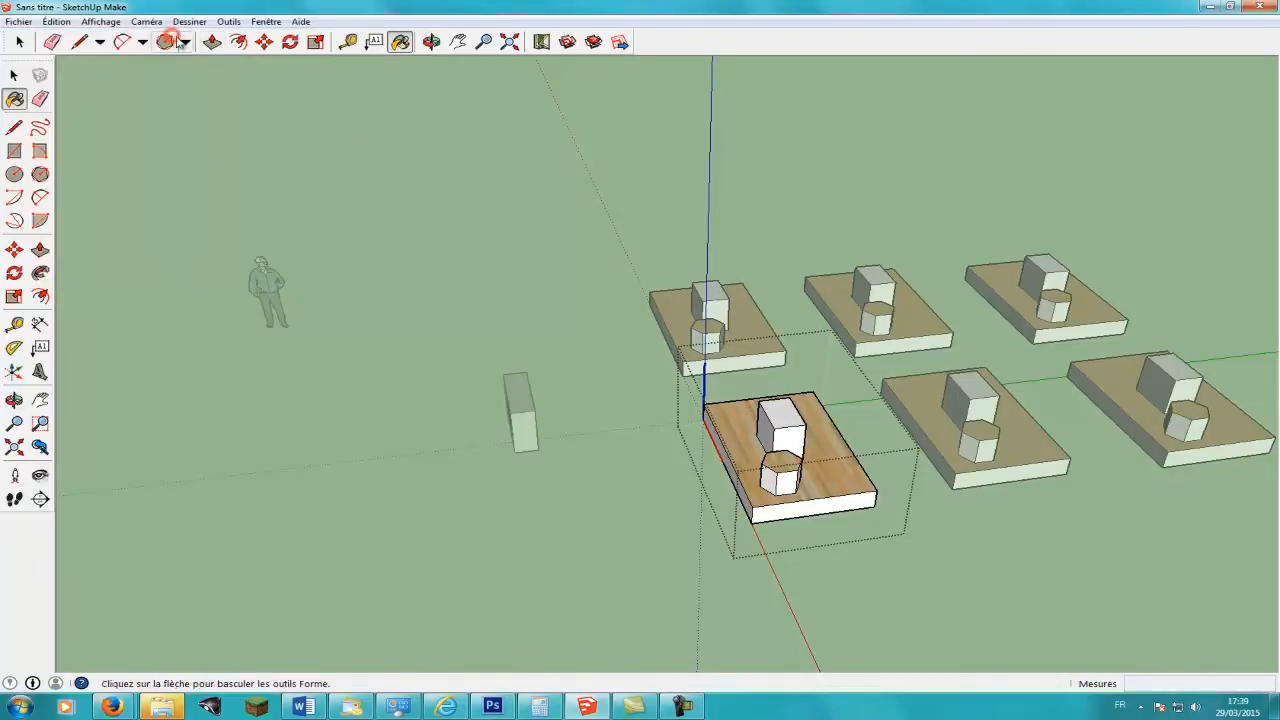
pyautogui.click(14, 75)
pyautogui.click(374, 212)
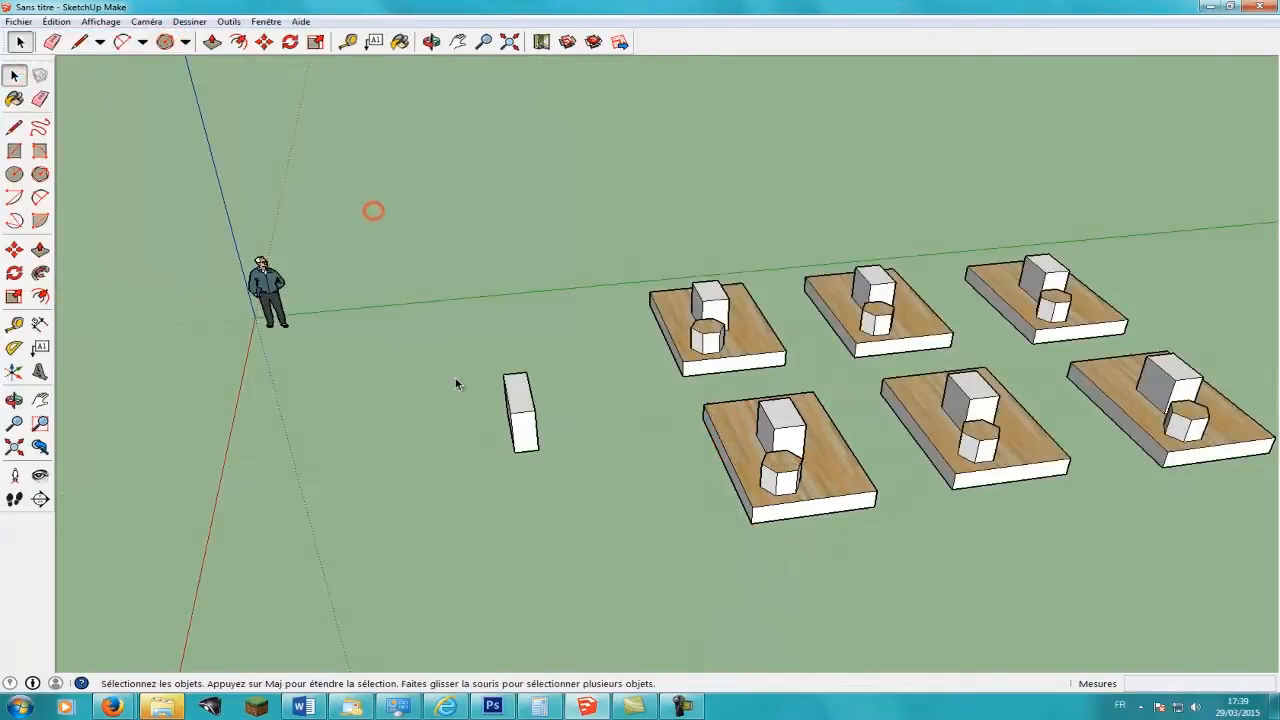
# Open the back-row slab component nearest the figure and draw a second hexagon, inscribed radius about 0.29 m, beside the hexagonal prism.
pyautogui.scroll(-2, 450, 378)
pyautogui.click(431, 41)
pyautogui.moveTo(728, 203); pyautogui.dragTo(497, 303)
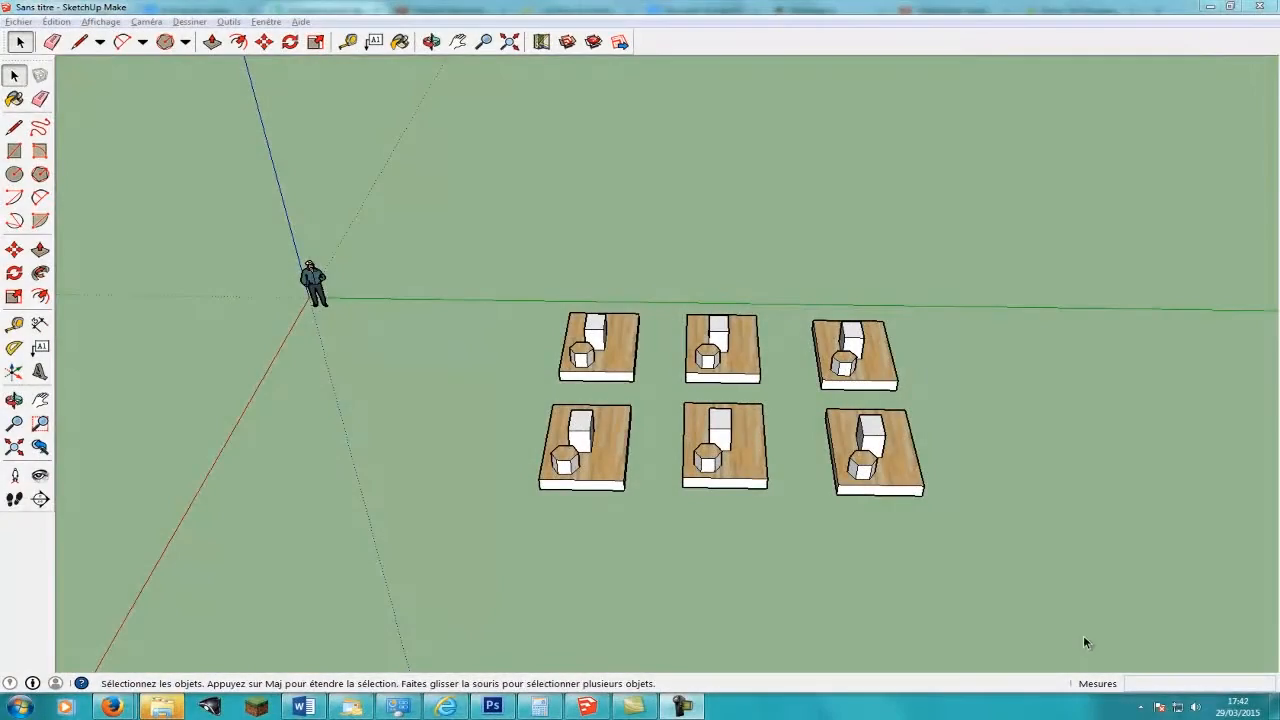
pyautogui.click(431, 41)
pyautogui.moveTo(443, 274); pyautogui.dragTo(687, 277)
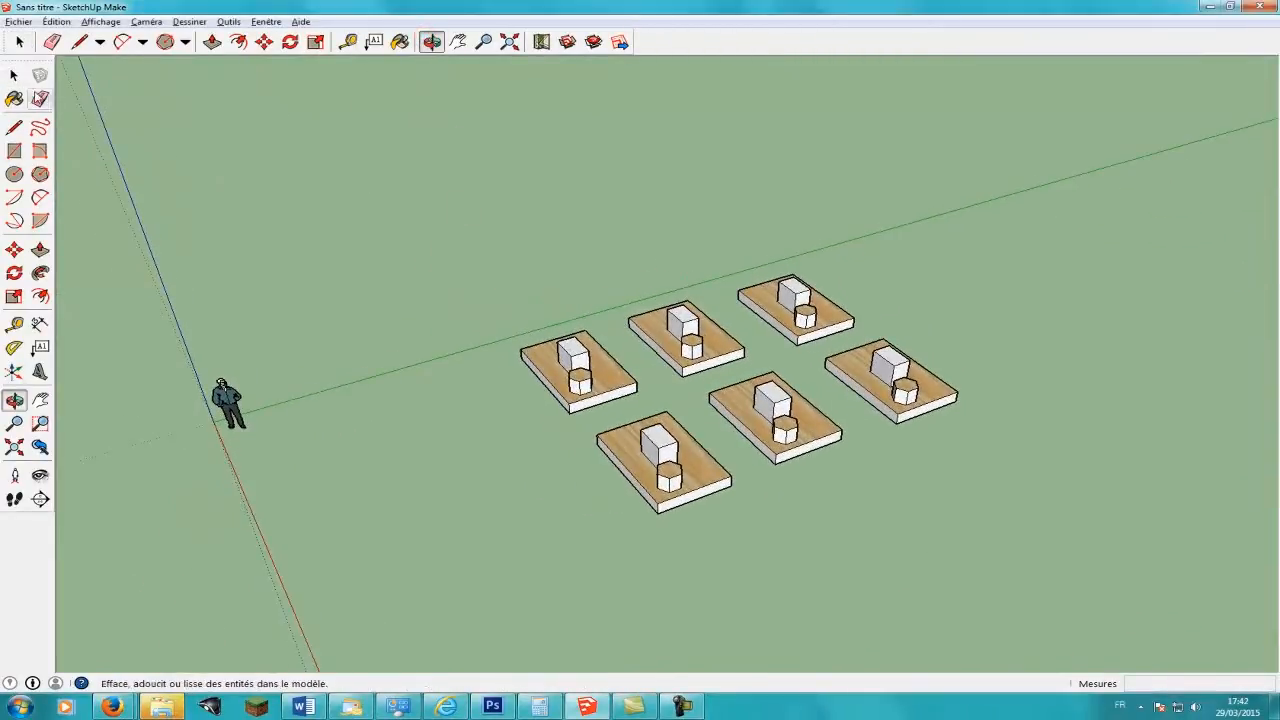
pyautogui.click(19, 41)
pyautogui.click(607, 385)
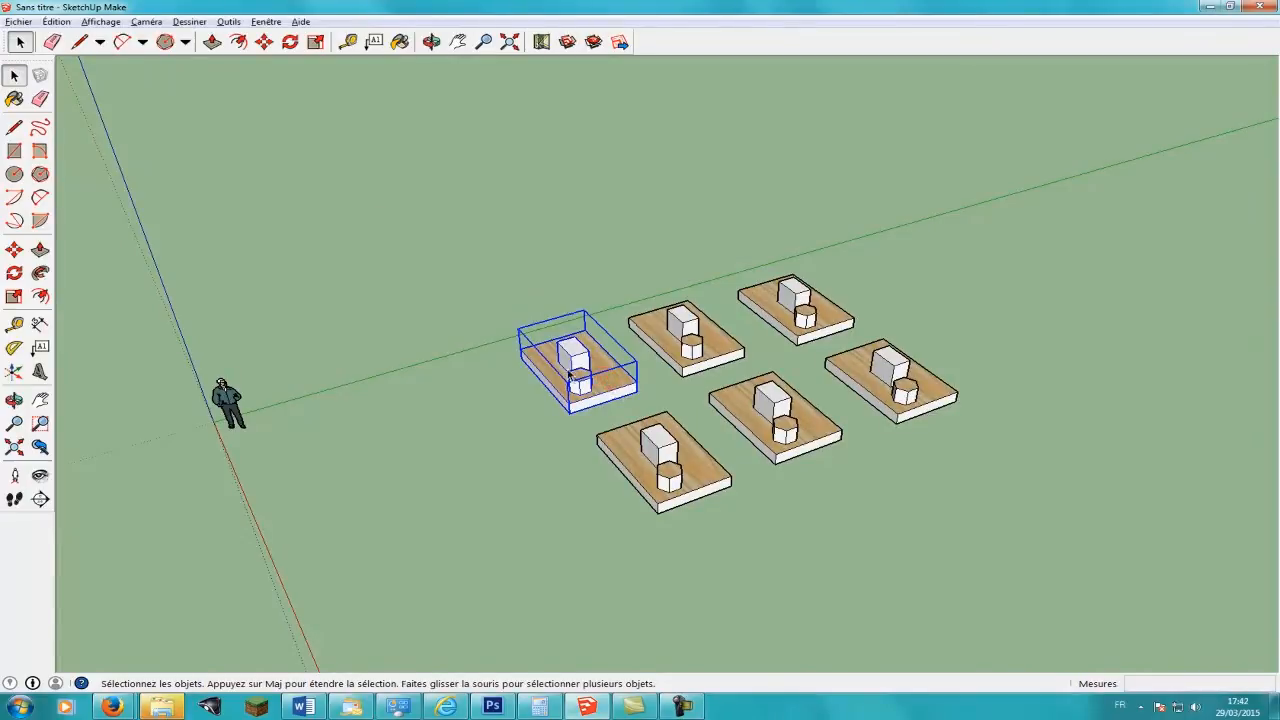
pyautogui.scroll(2, 558, 363)
pyautogui.doubleClick(598, 374)
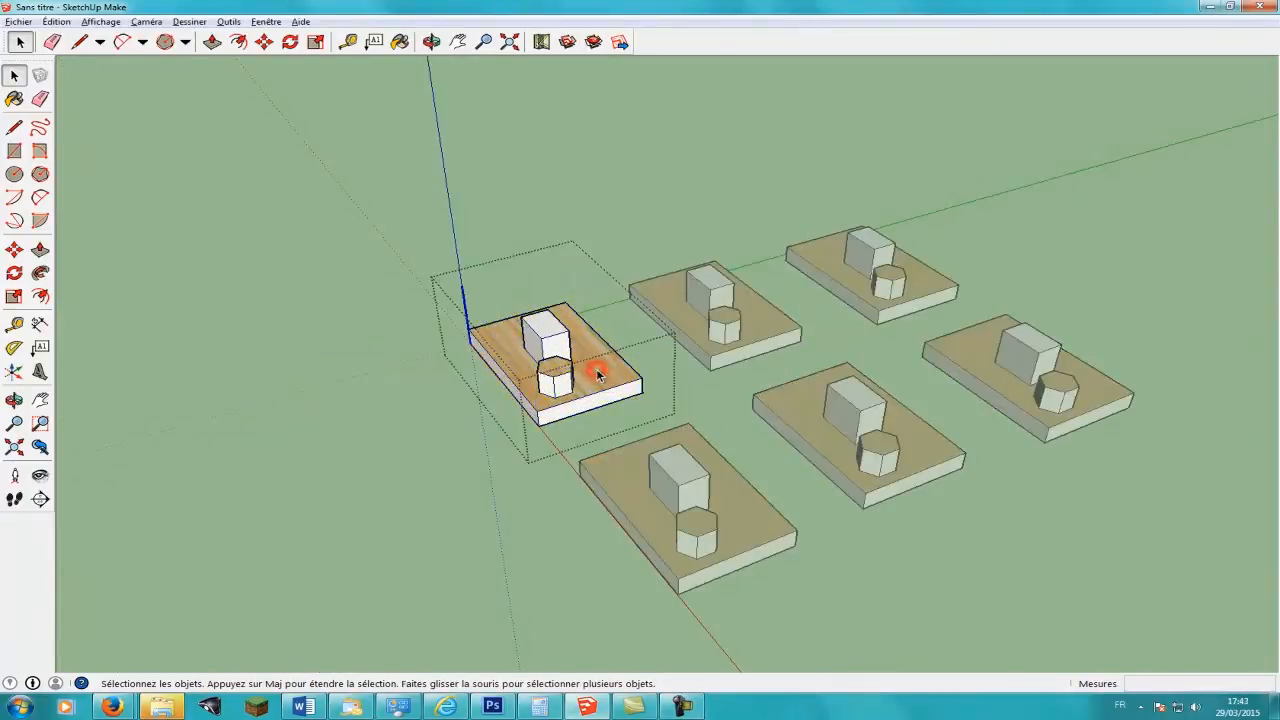
pyautogui.click(165, 42)
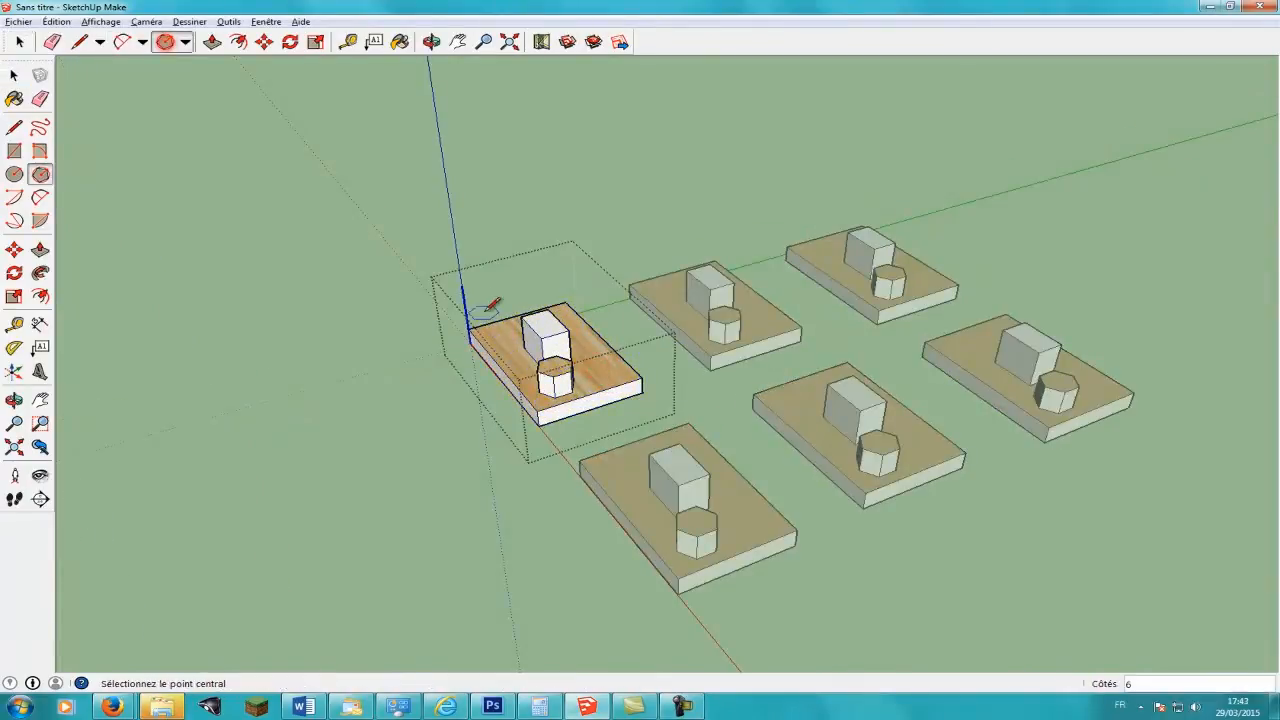
pyautogui.click(622, 367)
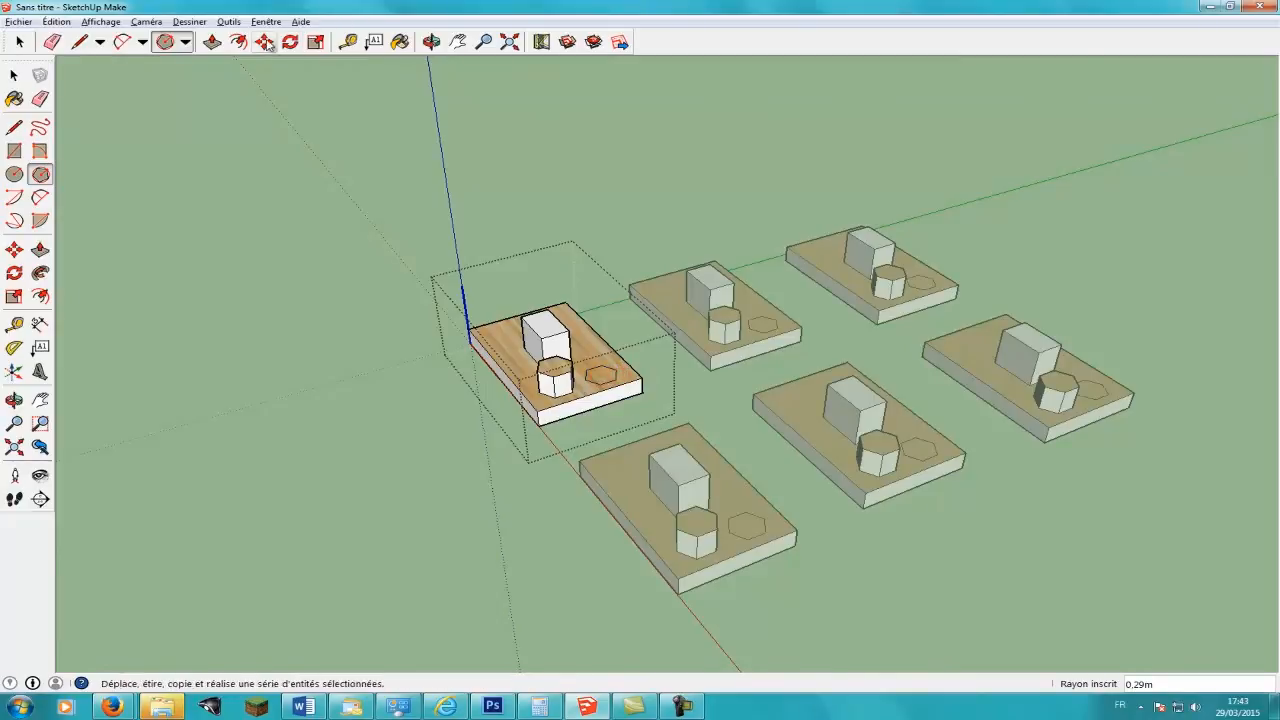
# Push/Pull the second hexagon upward about 0.39 m into a prism and exit the component.
pyautogui.click(212, 42)
pyautogui.click(600, 375)
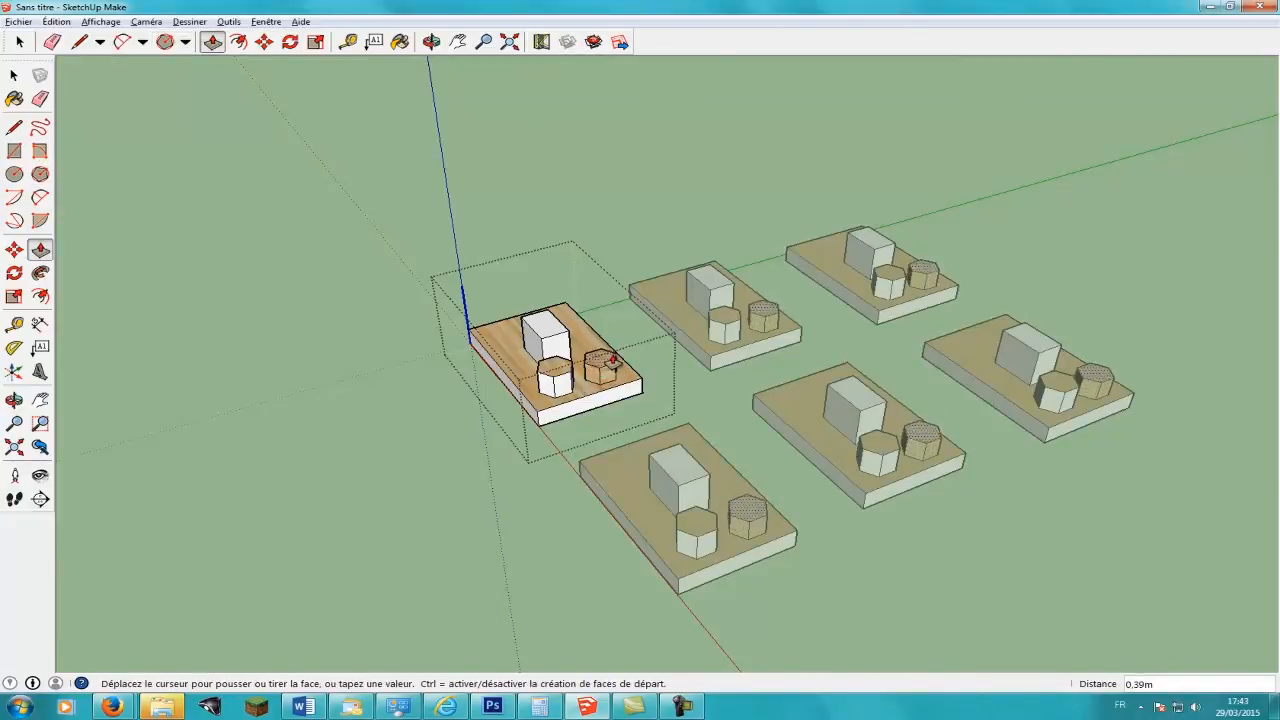
pyautogui.click(612, 360)
pyautogui.press('space')
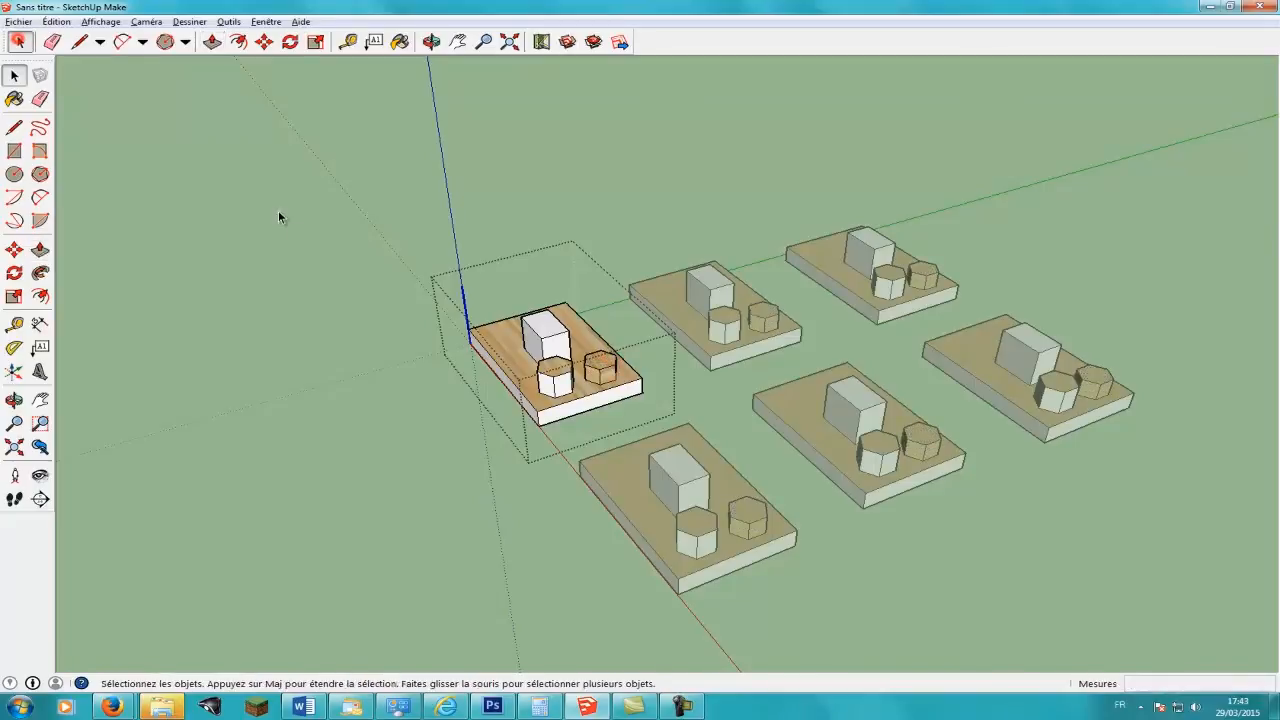
pyautogui.click(295, 231)
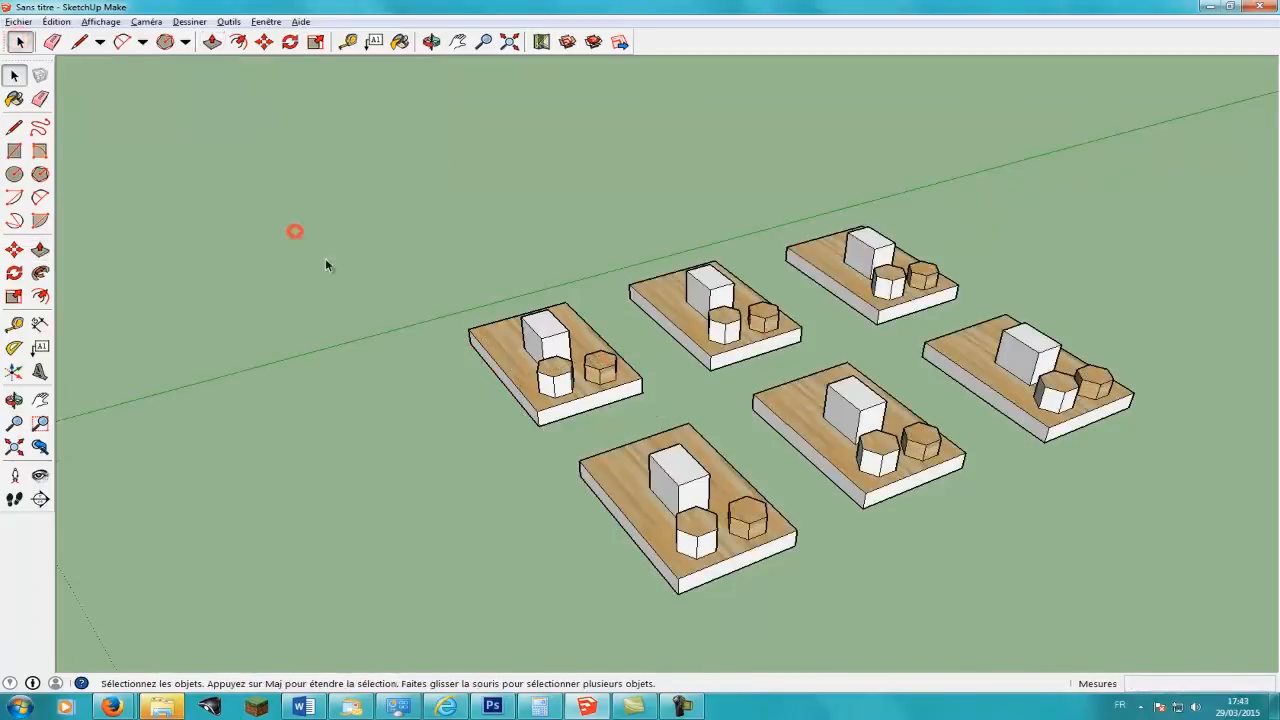
# Make the nearest front-row slab component unique so it is independent of the other copies.
pyautogui.click(678, 481)
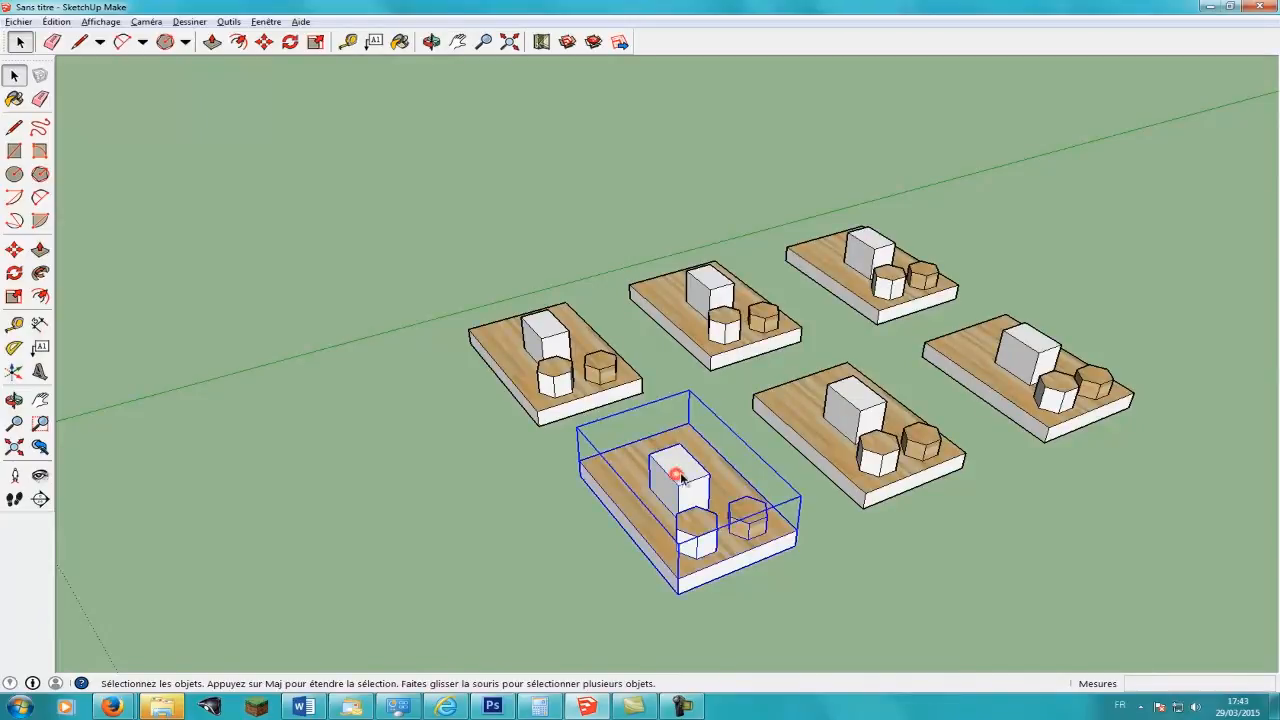
pyautogui.rightClick(663, 508)
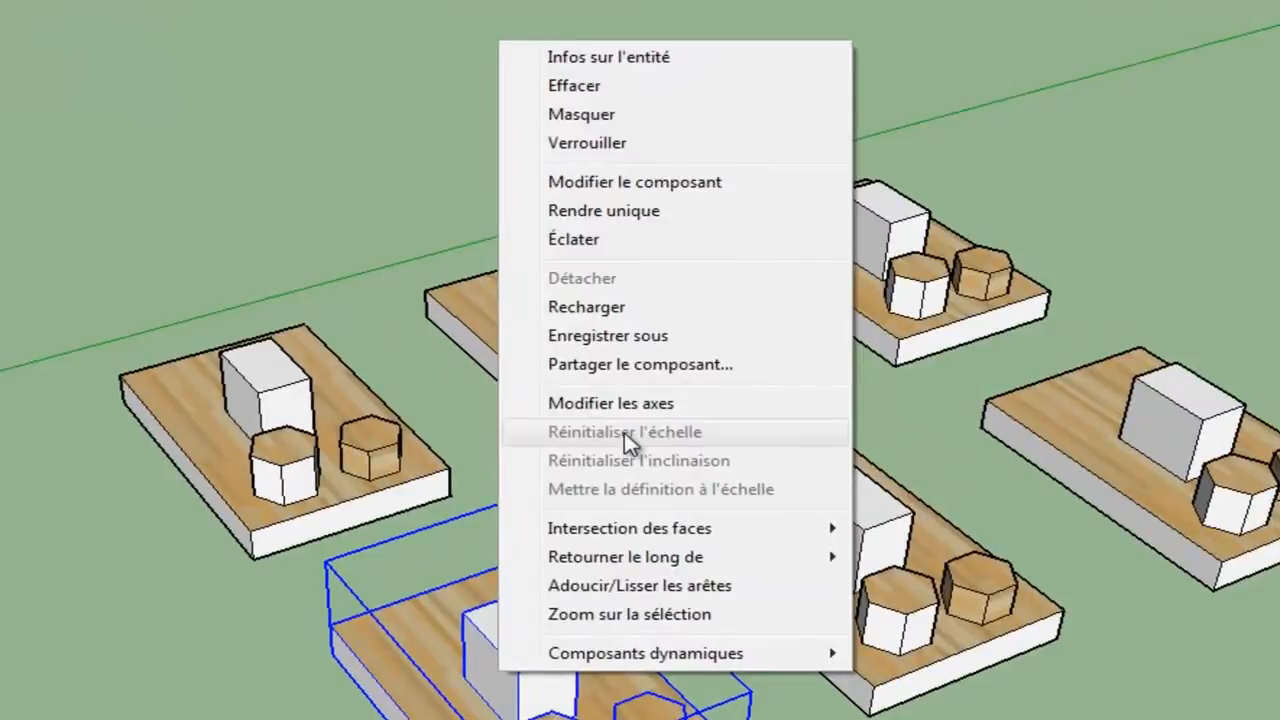
pyautogui.click(635, 211)
pyautogui.click(238, 667)
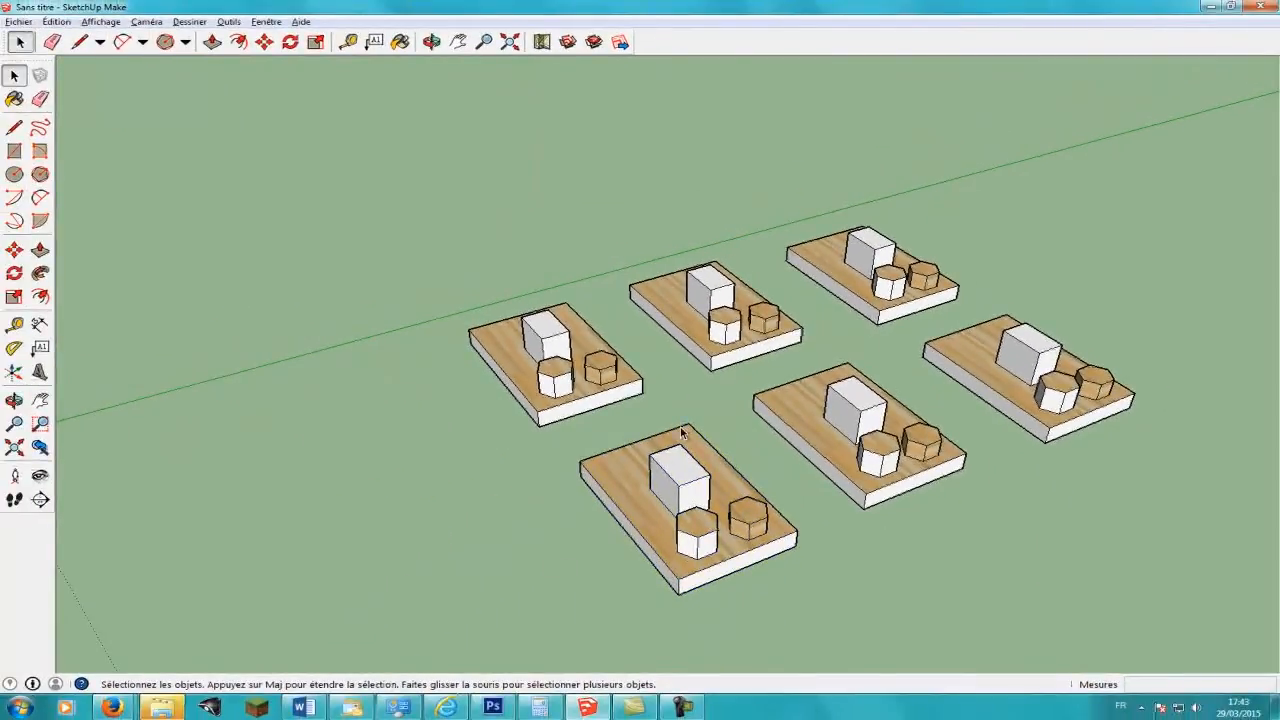
# Inside the unique slab component, draw a circle of about 0.29 m radius beside the white block, Push/Pull it up into a cylinder, and exit.
pyautogui.doubleClick(665, 484)
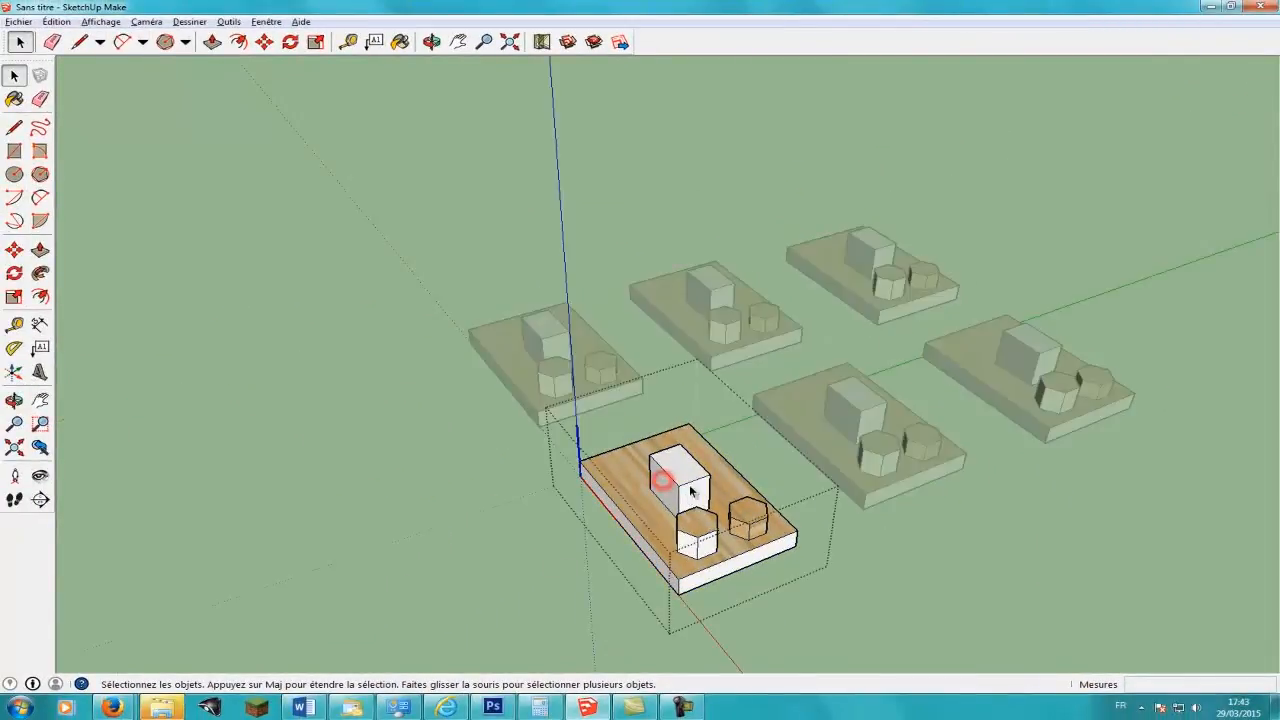
pyautogui.click(40, 151)
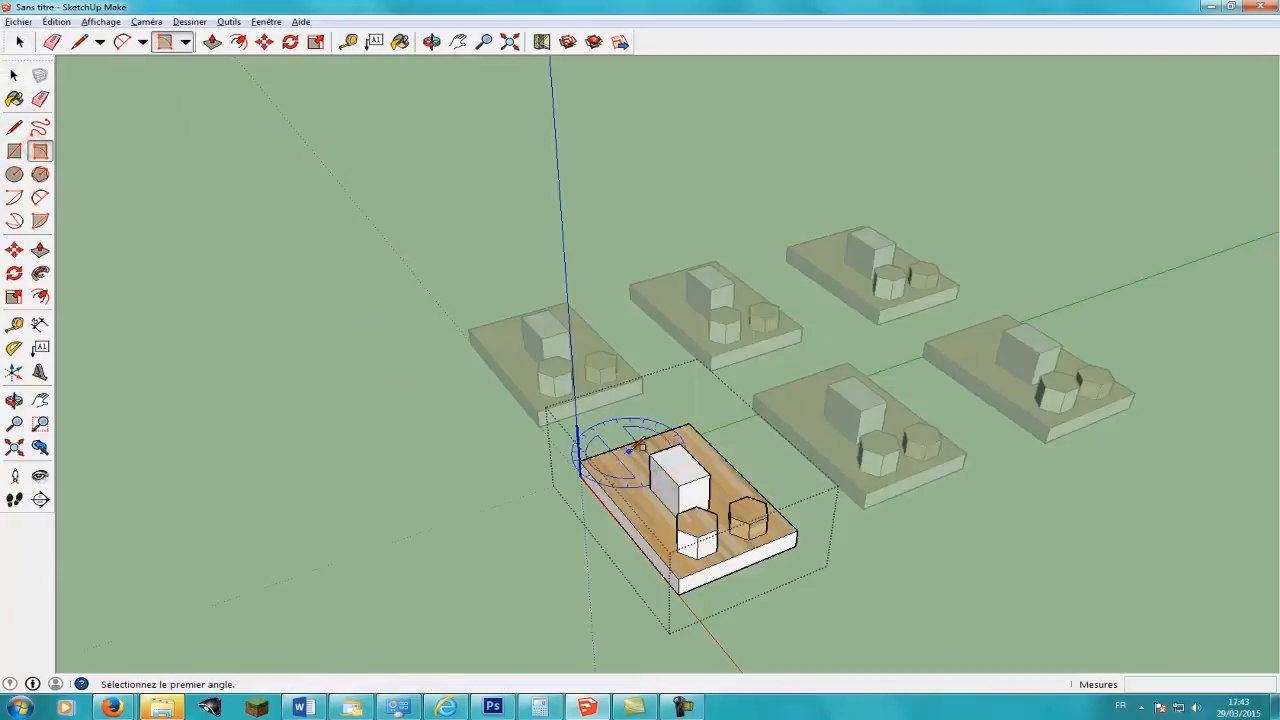
pyautogui.click(14, 174)
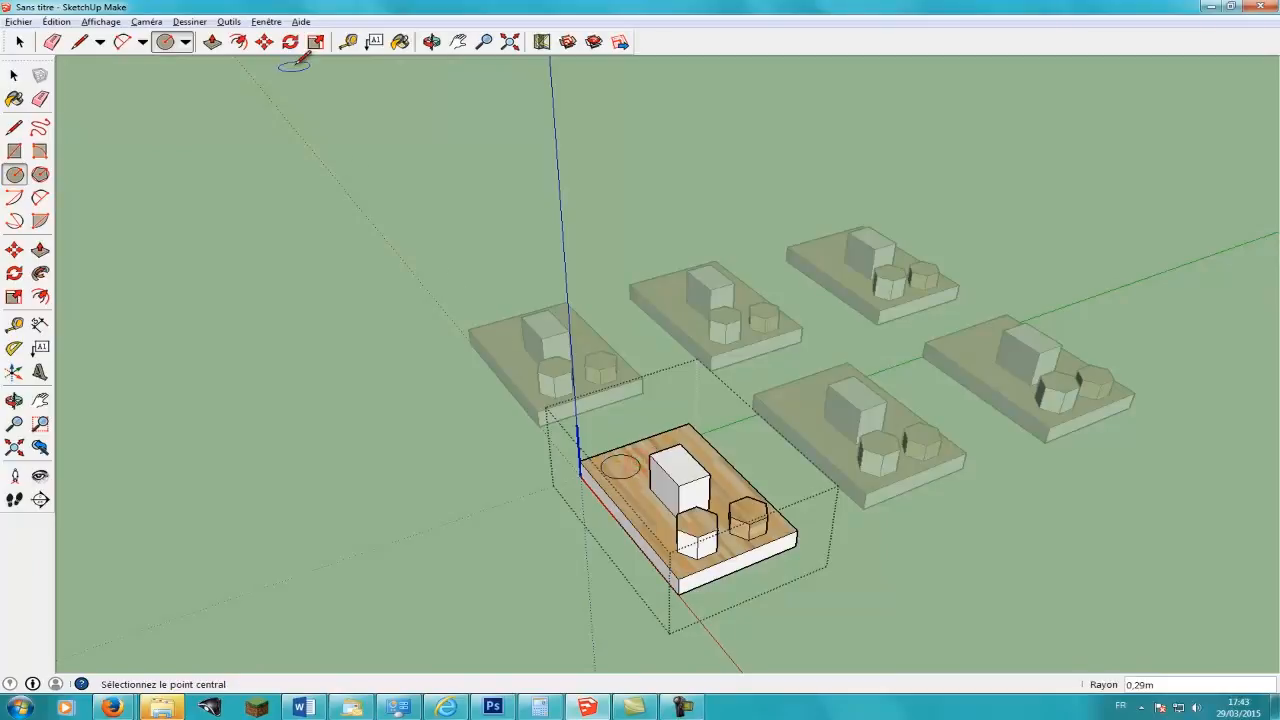
pyautogui.click(212, 41)
pyautogui.moveTo(619, 468); pyautogui.dragTo(616, 440)
pyautogui.click(14, 76)
pyautogui.click(309, 337)
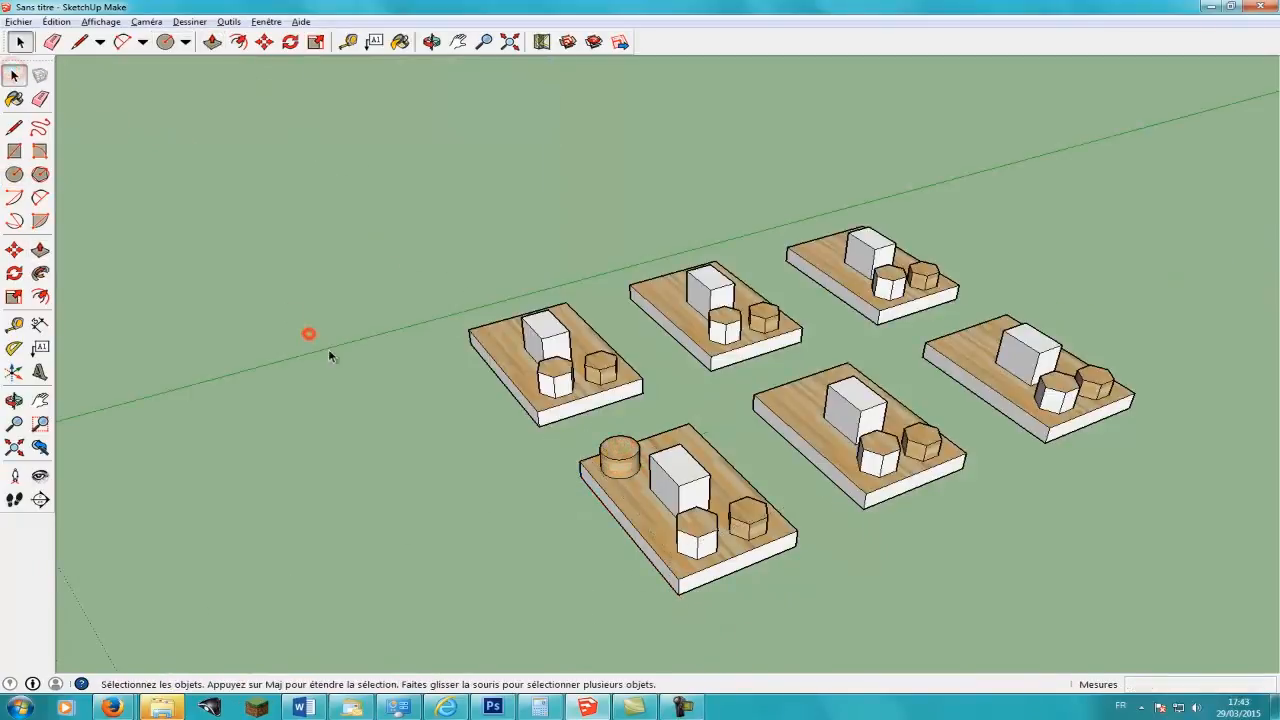
# Open the middle front-row slab component and draw a circle of about 0.46 m radius on its top face beside the white block.
pyautogui.scroll(-3, 422, 416)
pyautogui.click(653, 424)
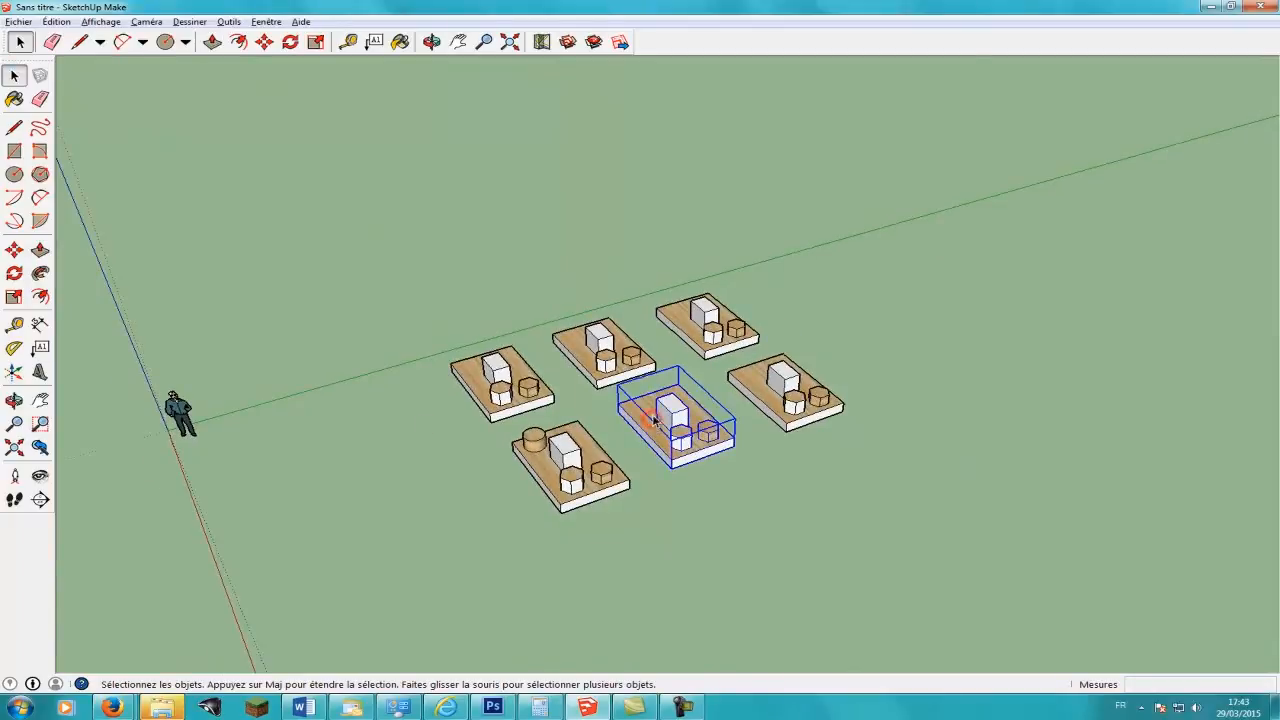
pyautogui.doubleClick(657, 424)
pyautogui.scroll(4, 660, 420)
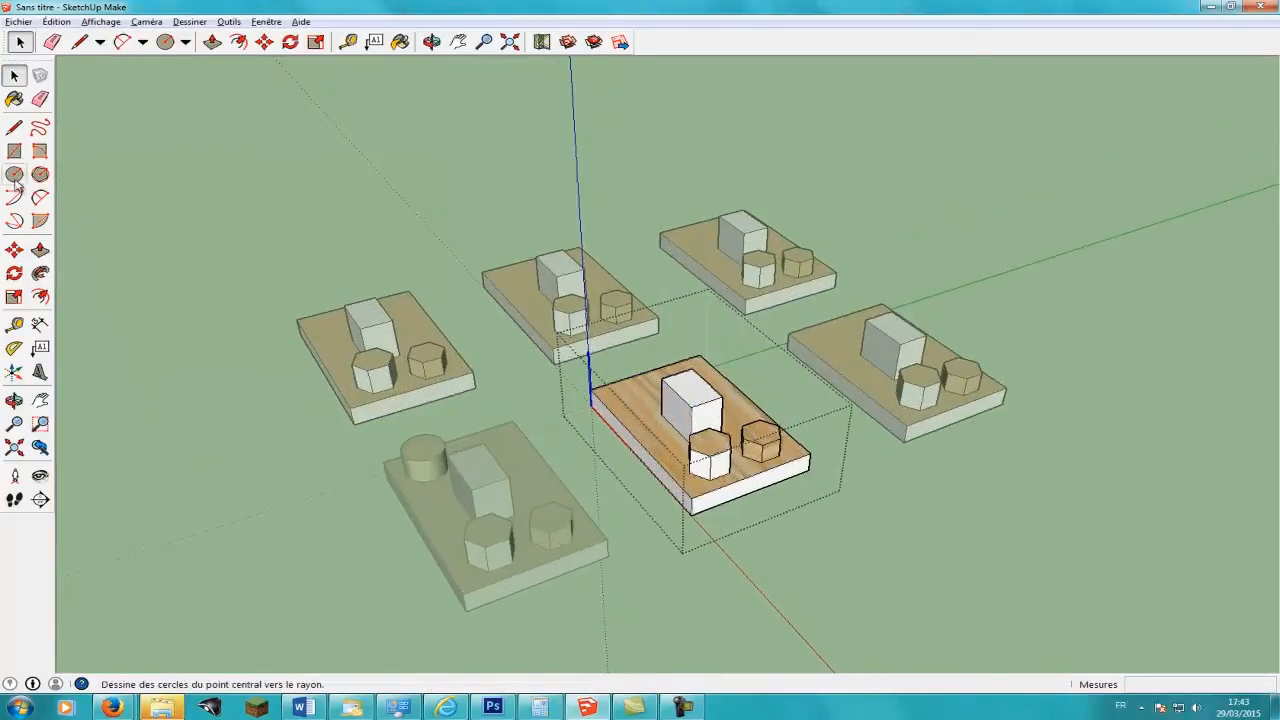
pyautogui.click(15, 175)
pyautogui.click(652, 384)
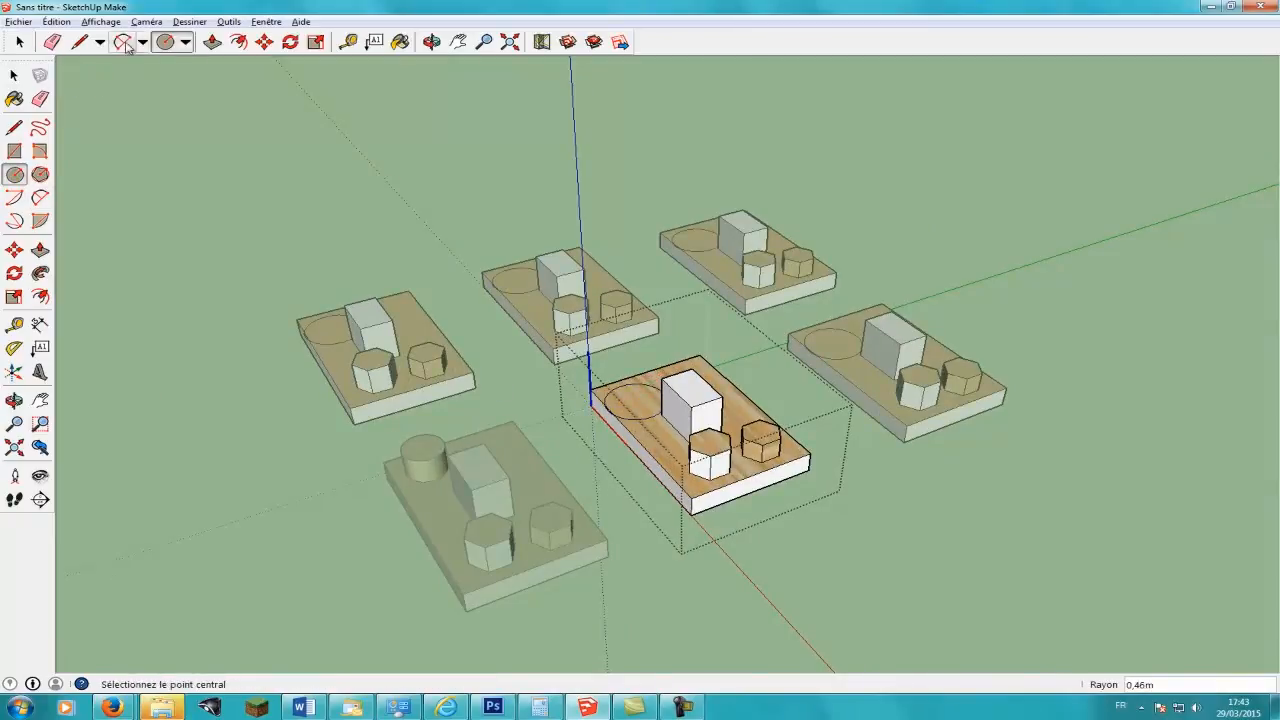
# Push/Pull the large circle upward into a cylinder and exit the component.
pyautogui.click(212, 41)
pyautogui.click(637, 401)
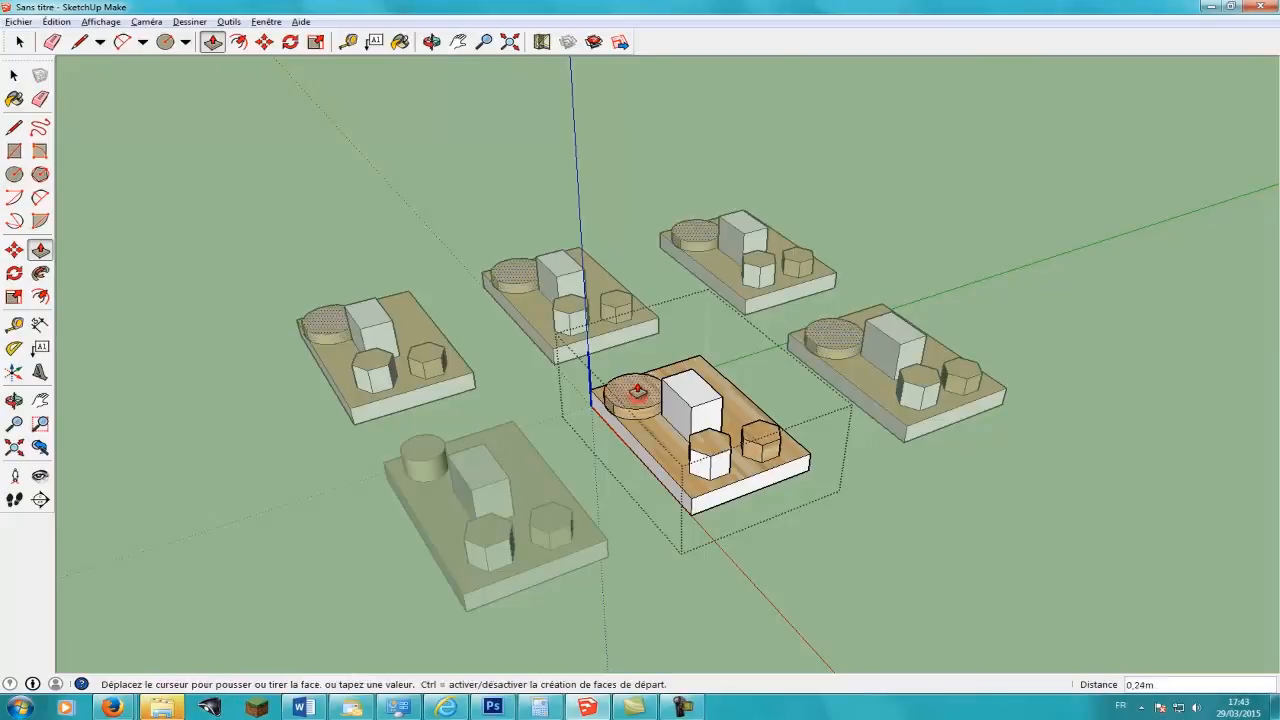
pyautogui.click(634, 365)
pyautogui.click(18, 41)
pyautogui.click(210, 170)
pyautogui.scroll(-5, 202, 230)
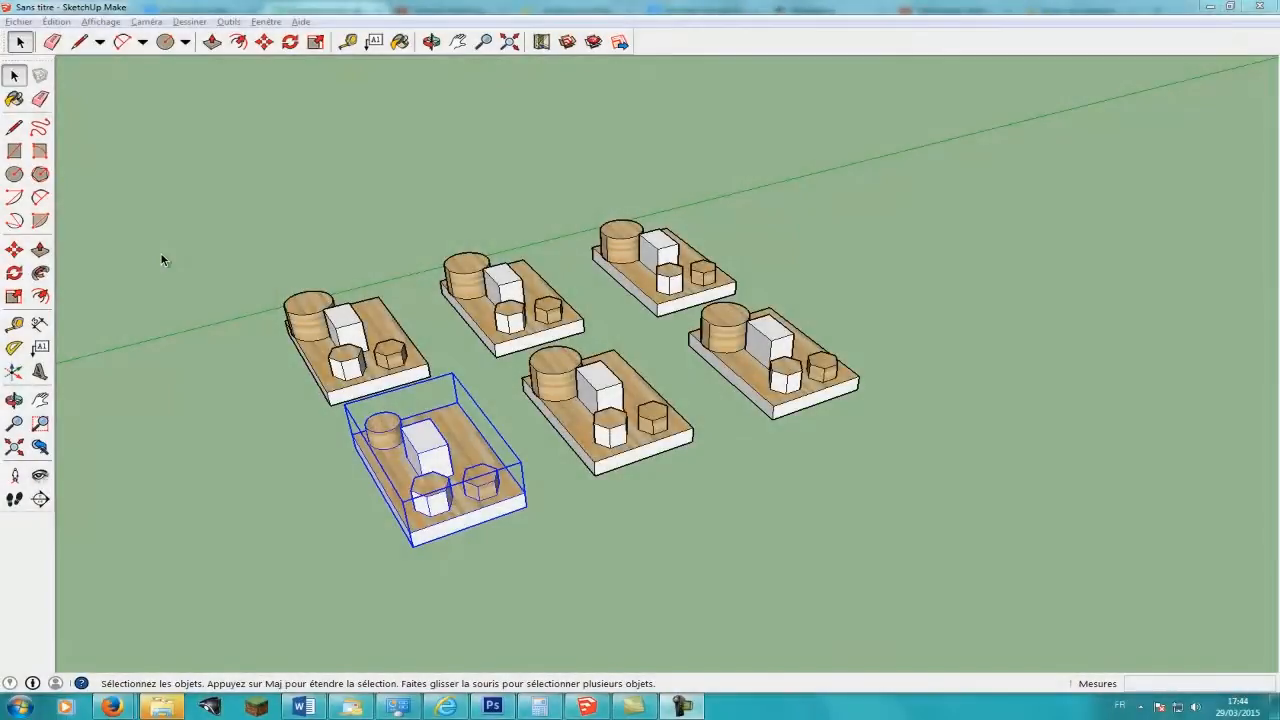
# Compare the unique slab with the five linked copies, selecting several of them in turn to examine their cylinders.
pyautogui.click(161, 254)
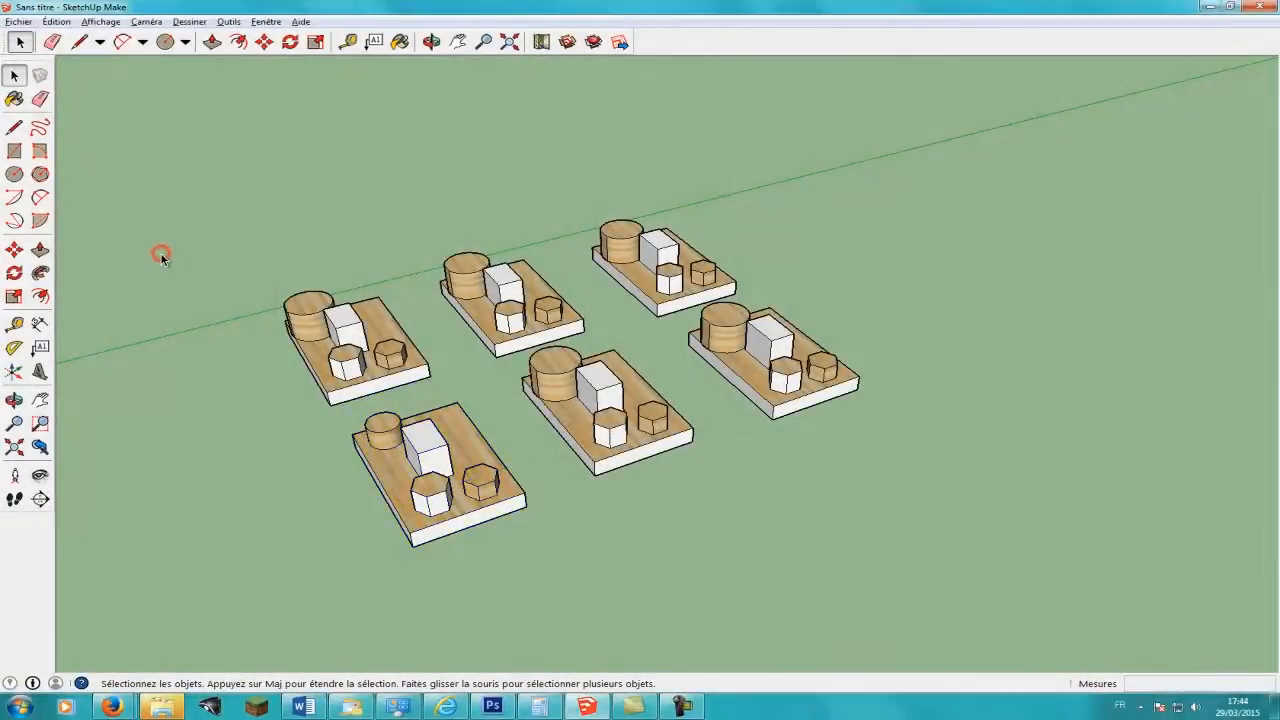
pyautogui.scroll(-2, 160, 262)
pyautogui.scroll(3, 348, 437)
pyautogui.click(410, 436)
pyautogui.click(397, 362)
pyautogui.click(517, 327)
pyautogui.click(625, 414)
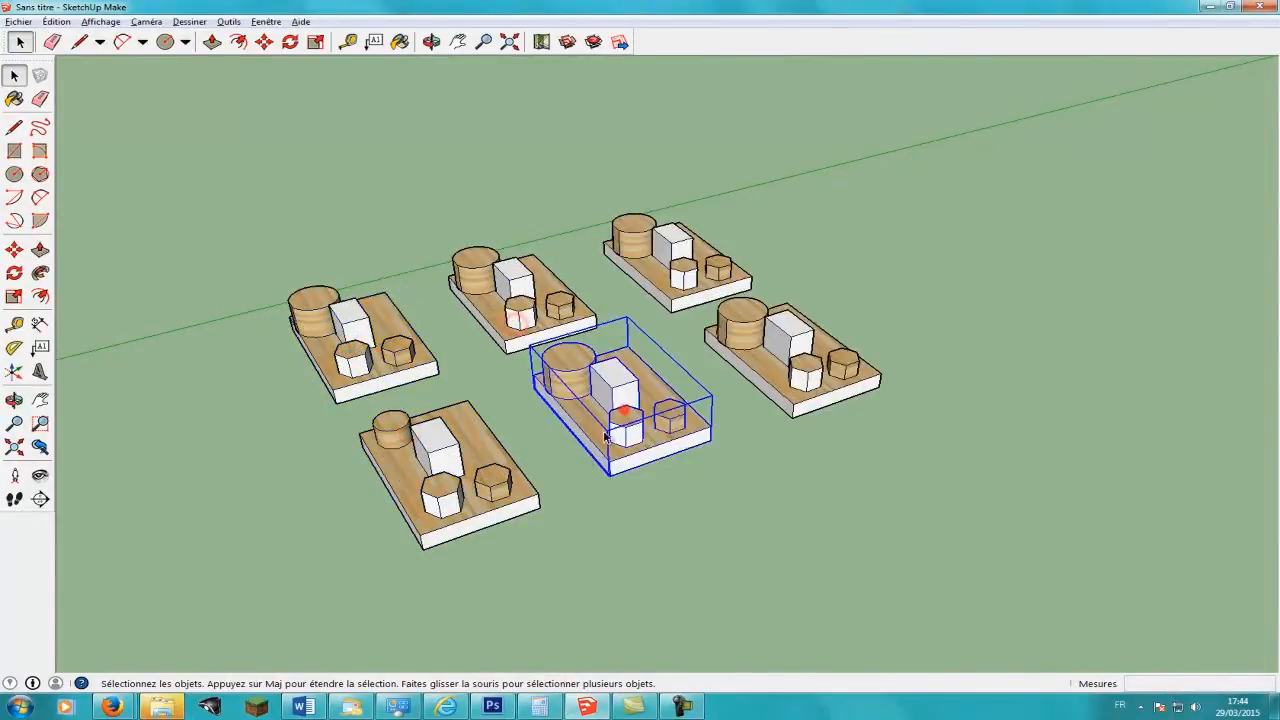
pyautogui.scroll(-2, 667, 564)
pyautogui.scroll(2, 669, 567)
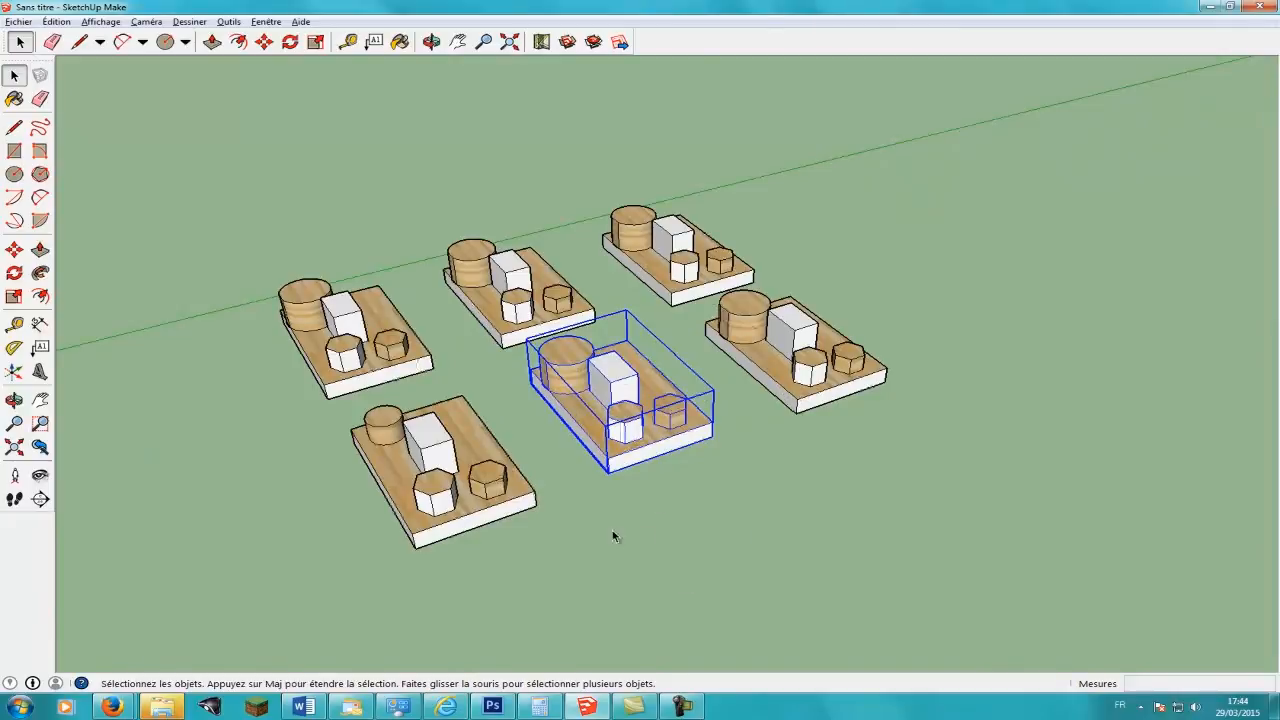
pyautogui.click(682, 530)
pyautogui.scroll(2, 657, 425)
pyautogui.scroll(-2, 656, 613)
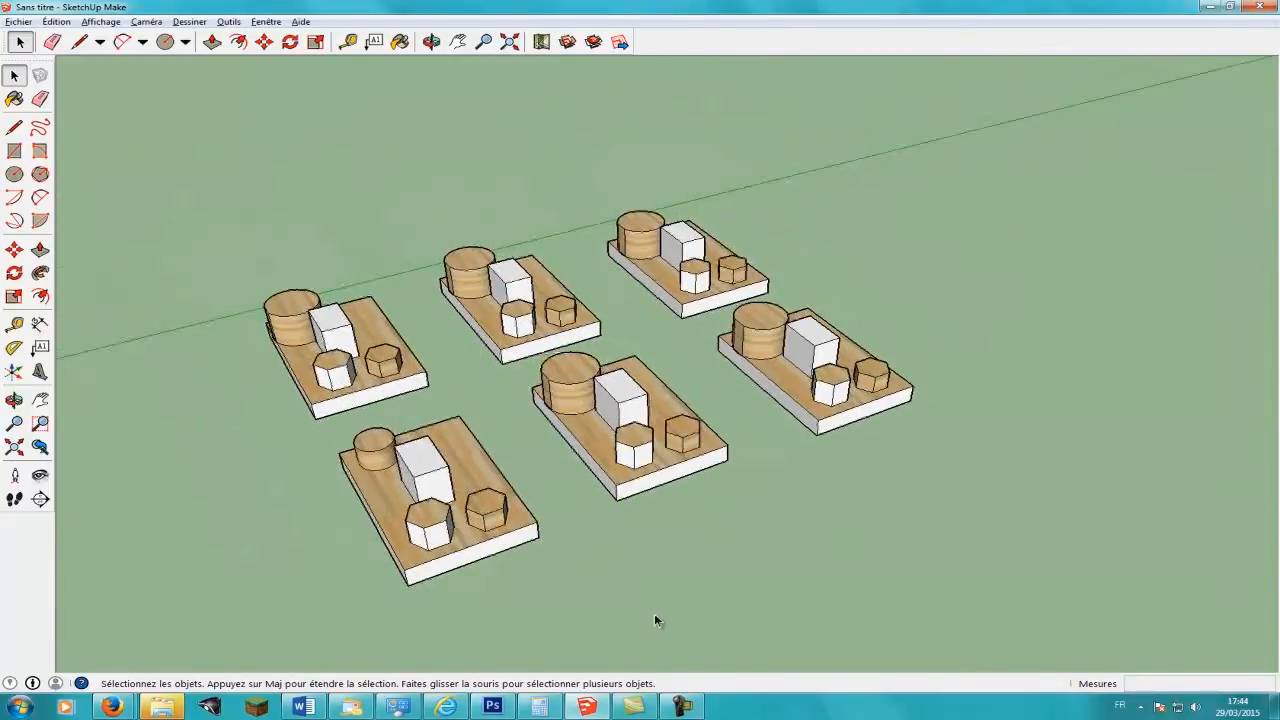
# Explode the middle front-row slab component and select its individual faces to check that they are loose geometry.
pyautogui.click(618, 416)
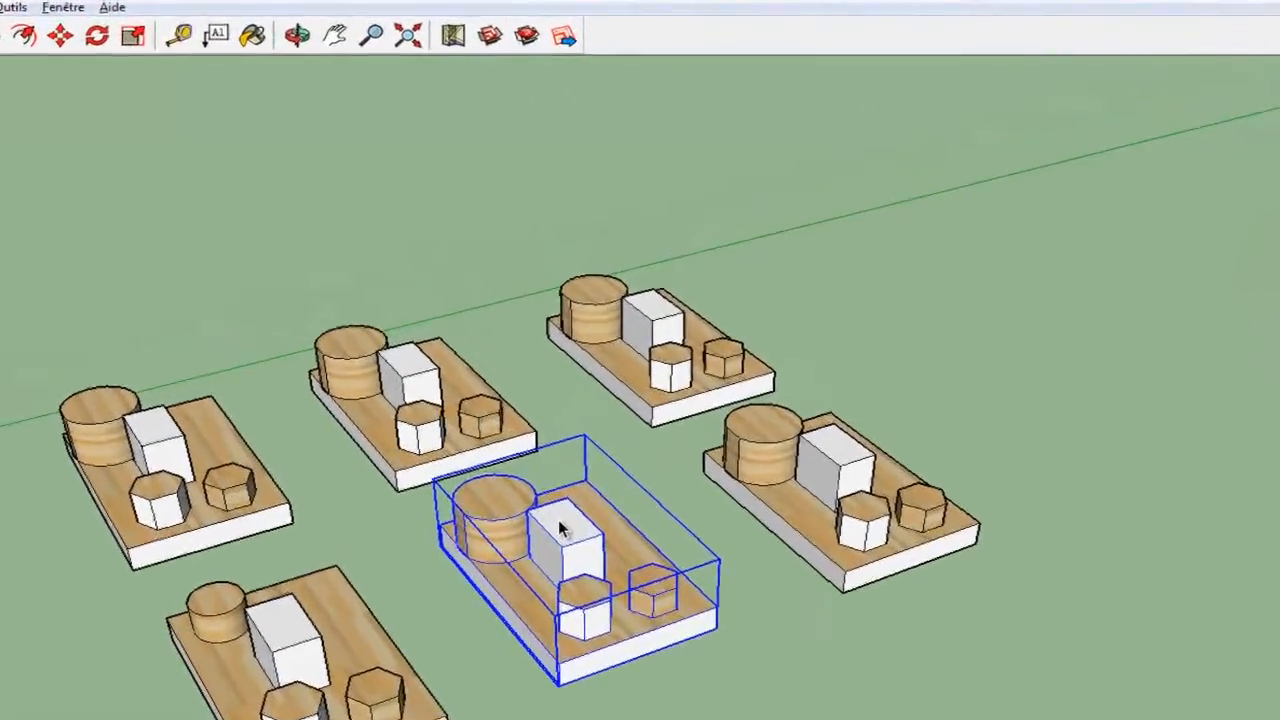
pyautogui.rightClick(617, 387)
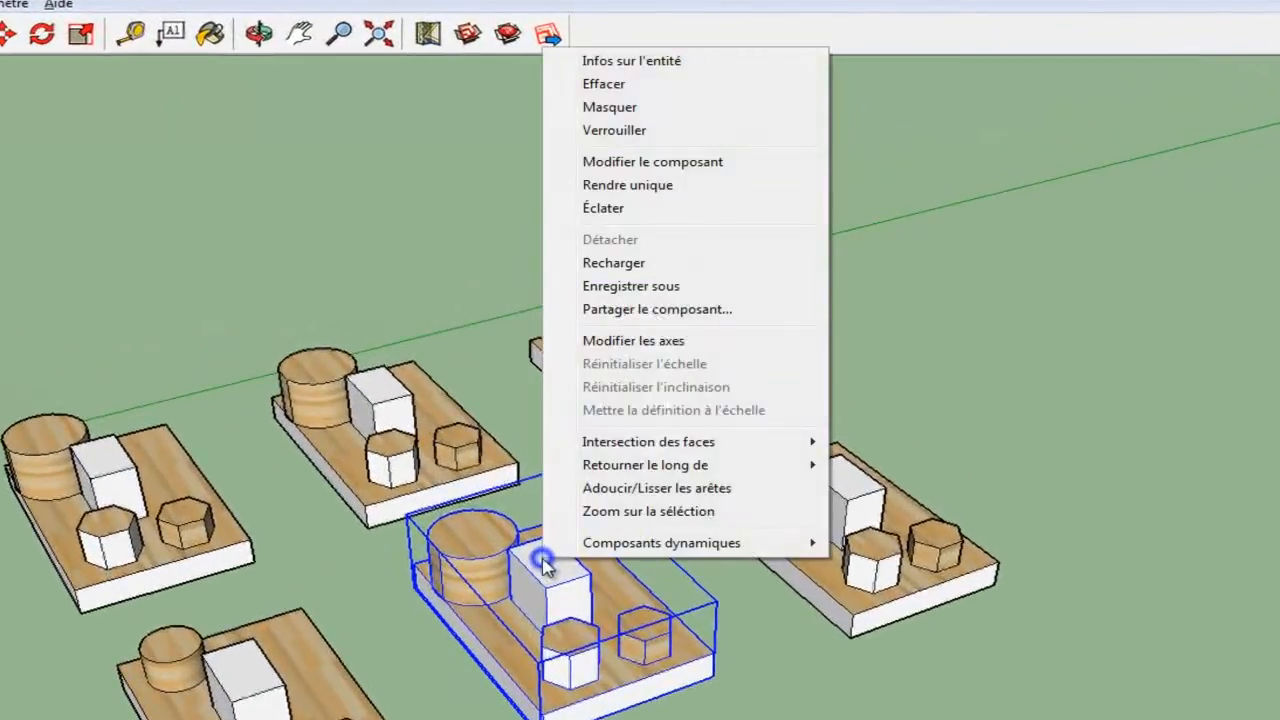
pyautogui.click(612, 208)
pyautogui.click(622, 714)
pyautogui.click(512, 641)
pyautogui.click(573, 586)
pyautogui.click(470, 554)
pyautogui.click(622, 596)
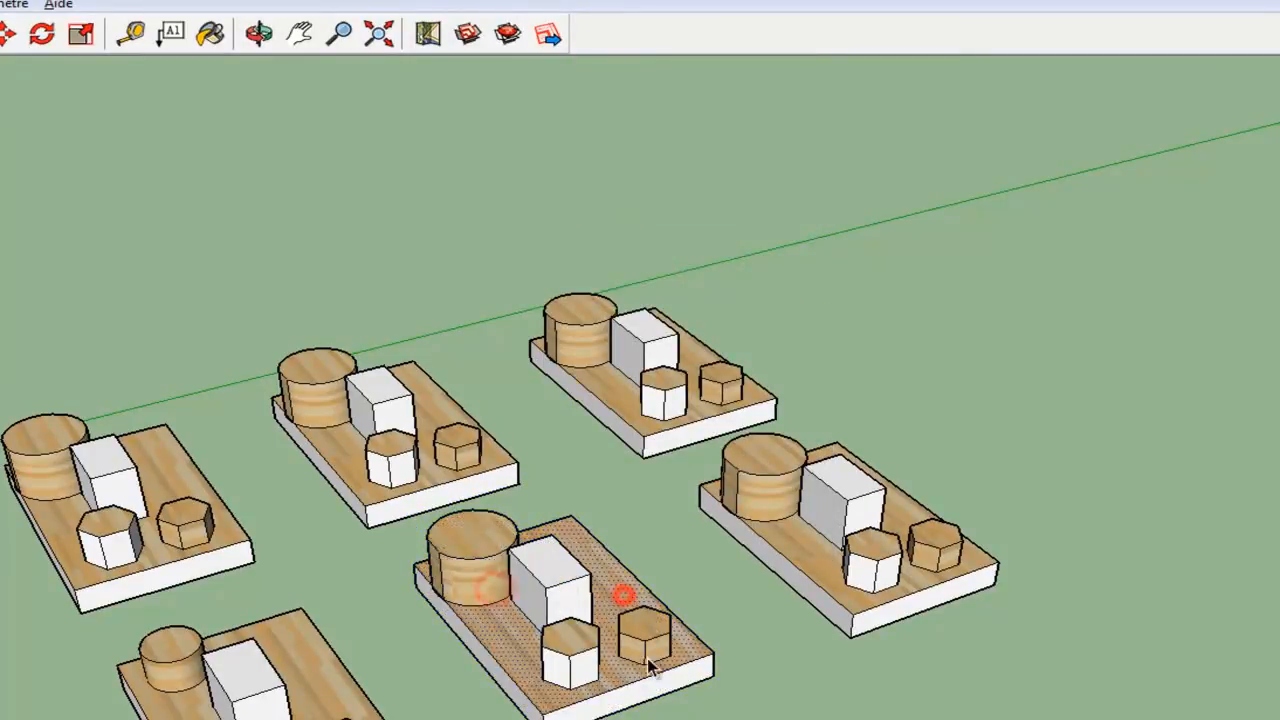